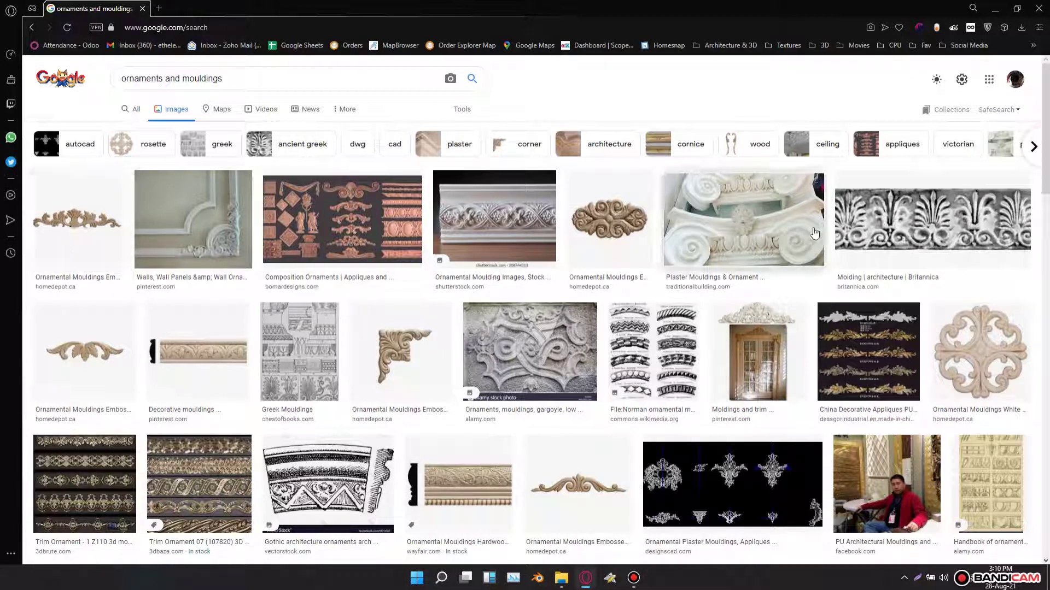
# Preview the first acanthus wood ornament among the image results and switch to Blender.
pyautogui.click(70, 228)
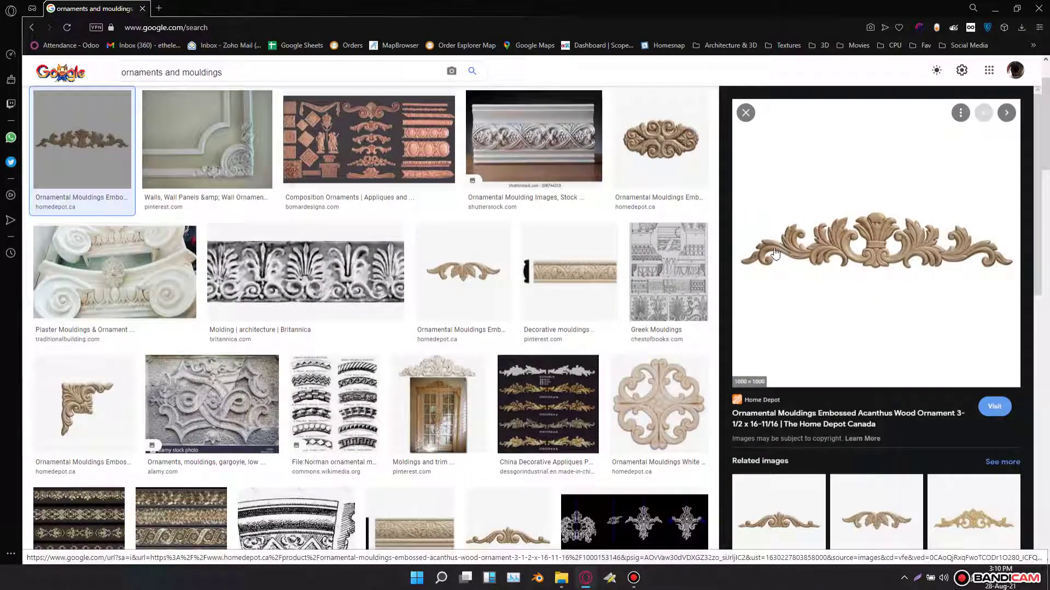
pyautogui.click(995, 8)
pyautogui.rightClick(474, 155)
pyautogui.click(492, 180)
pyautogui.rightClick(405, 158)
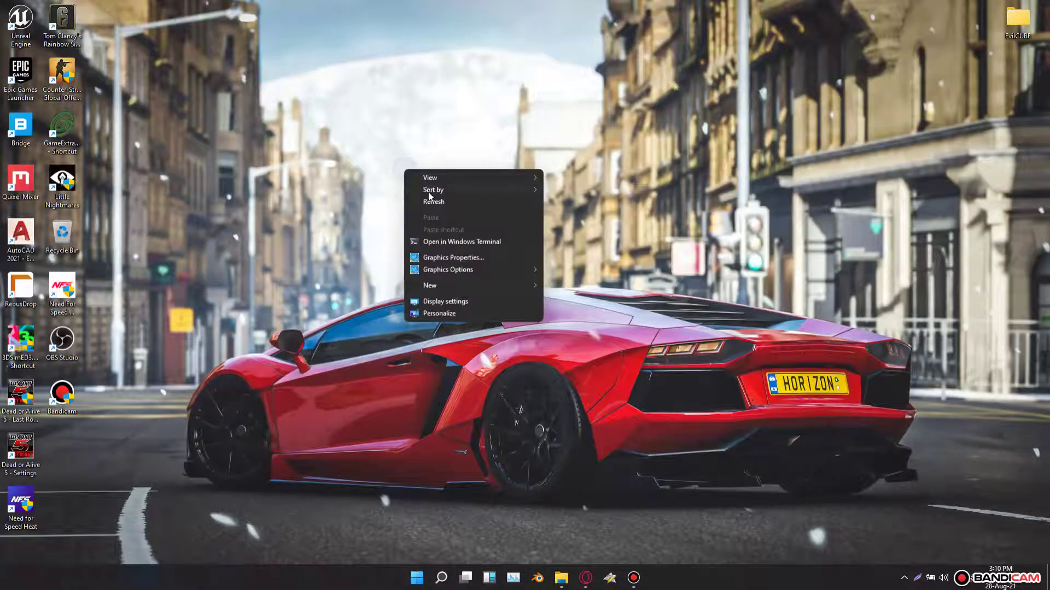
pyautogui.click(435, 202)
pyautogui.click(537, 578)
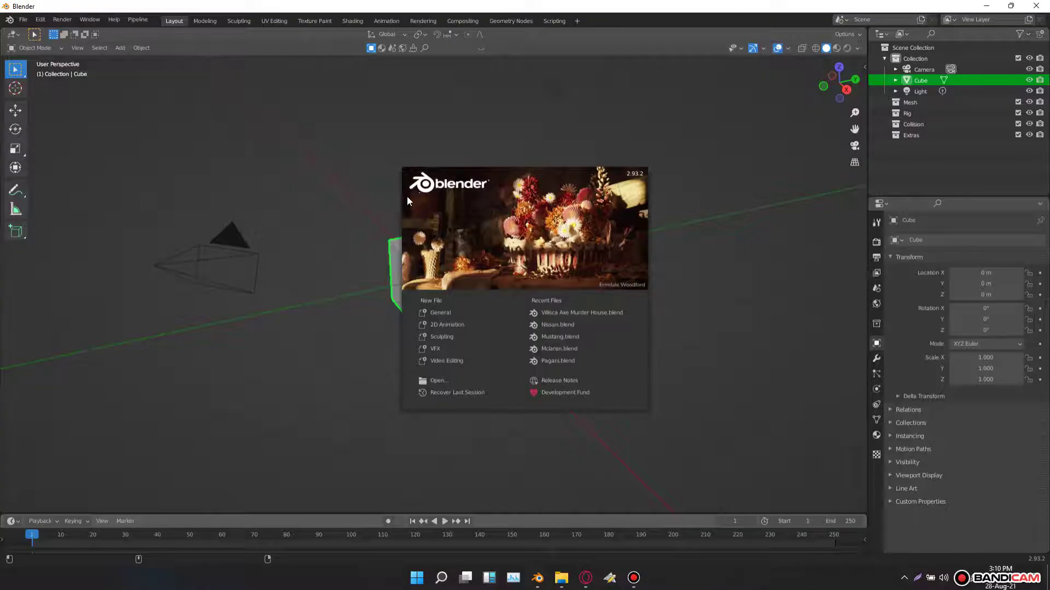
# Delete the default camera, cube and light, and set the viewport to the top view.
pyautogui.click(331, 196)
pyautogui.press('a')
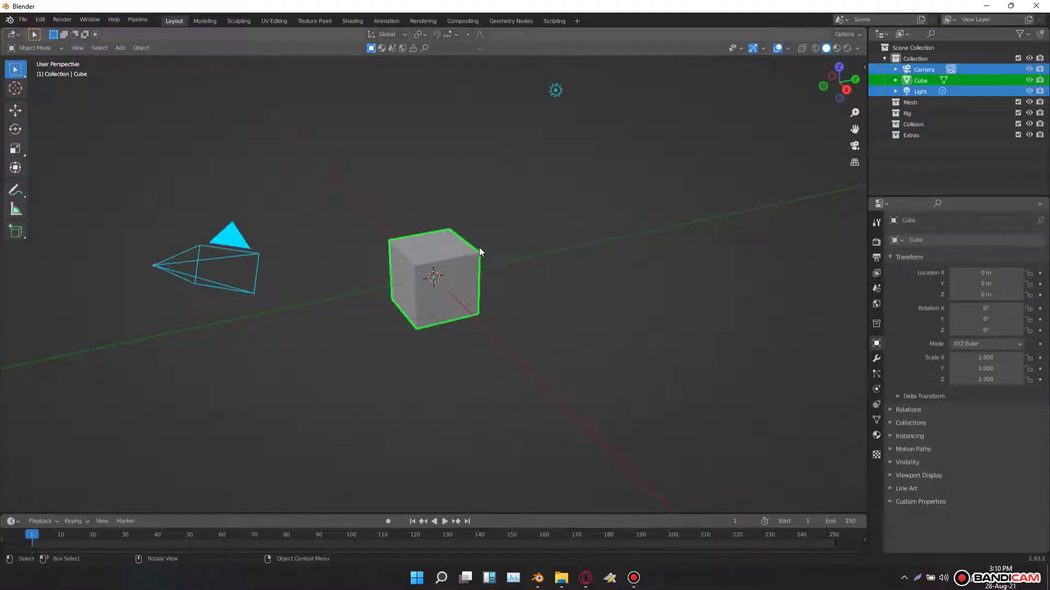
pyautogui.press('Delete')
pyautogui.press('`')
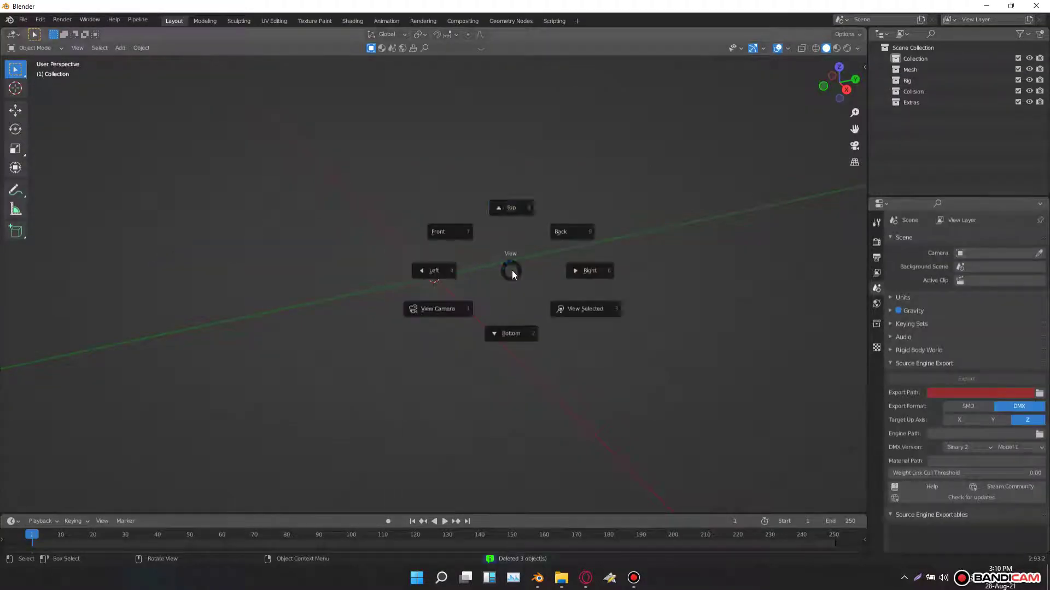
pyautogui.click(511, 209)
pyautogui.hotkey('shift', 'a')
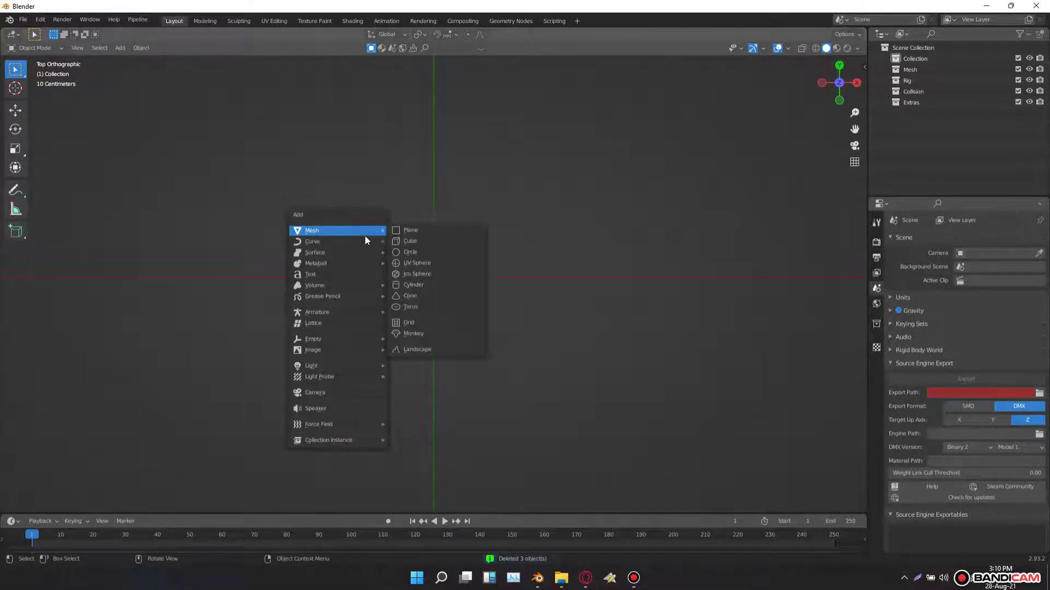
pyautogui.moveTo(346, 351)
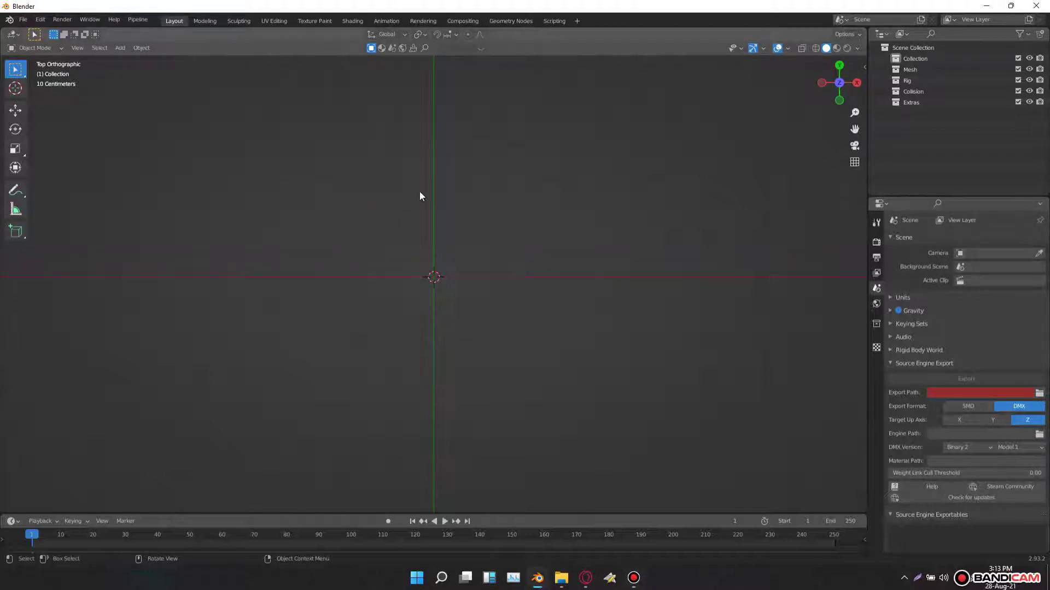
# Search the add-ons in the preferences for "image" and check whether Import Images as Planes is enabled.
pyautogui.click(44, 20)
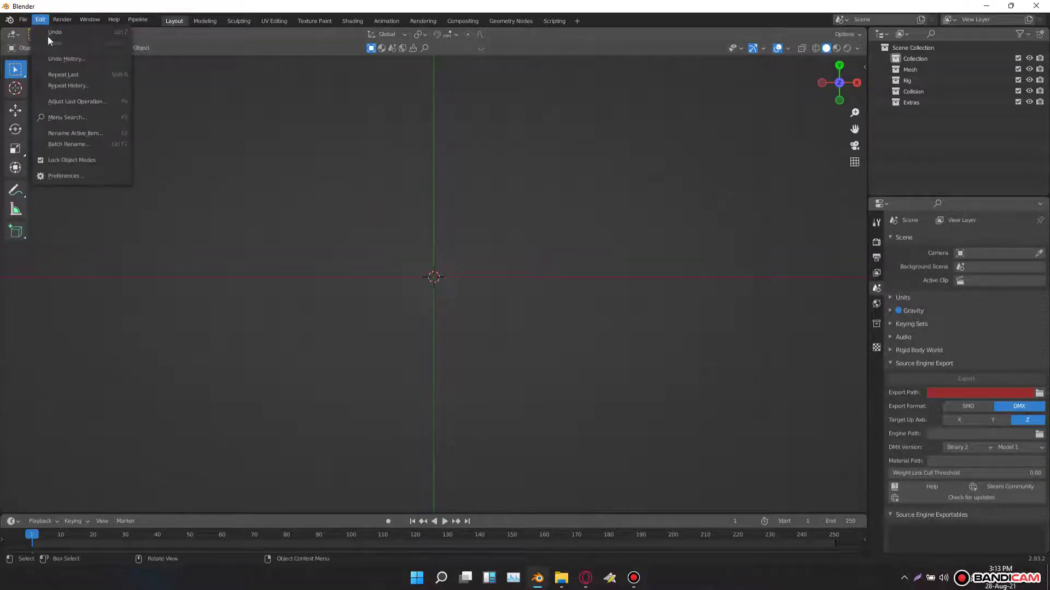
pyautogui.click(71, 182)
pyautogui.moveTo(119, 28); pyautogui.dragTo(361, 105)
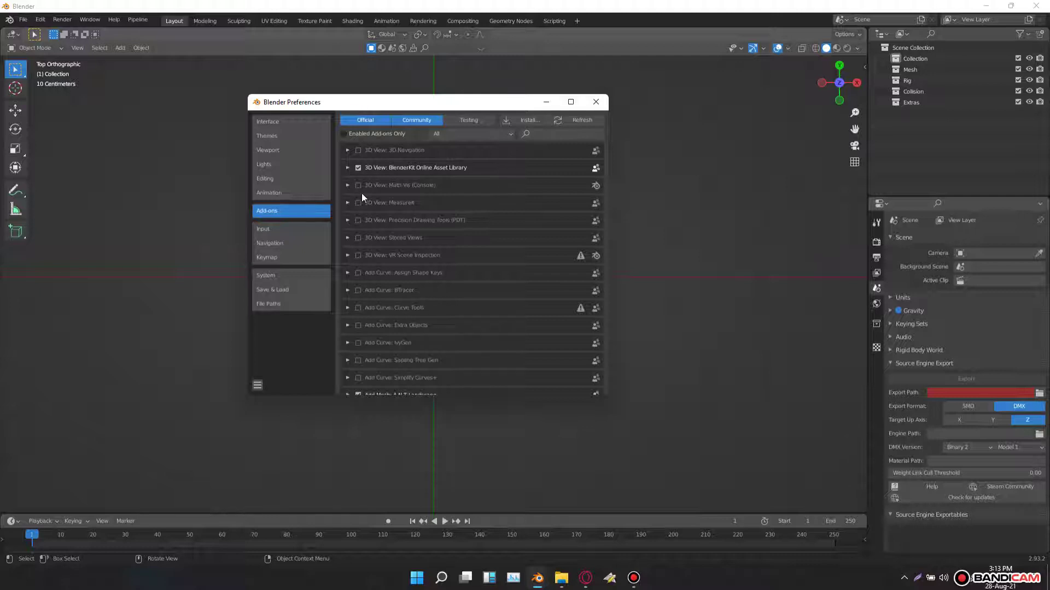
pyautogui.click(550, 136)
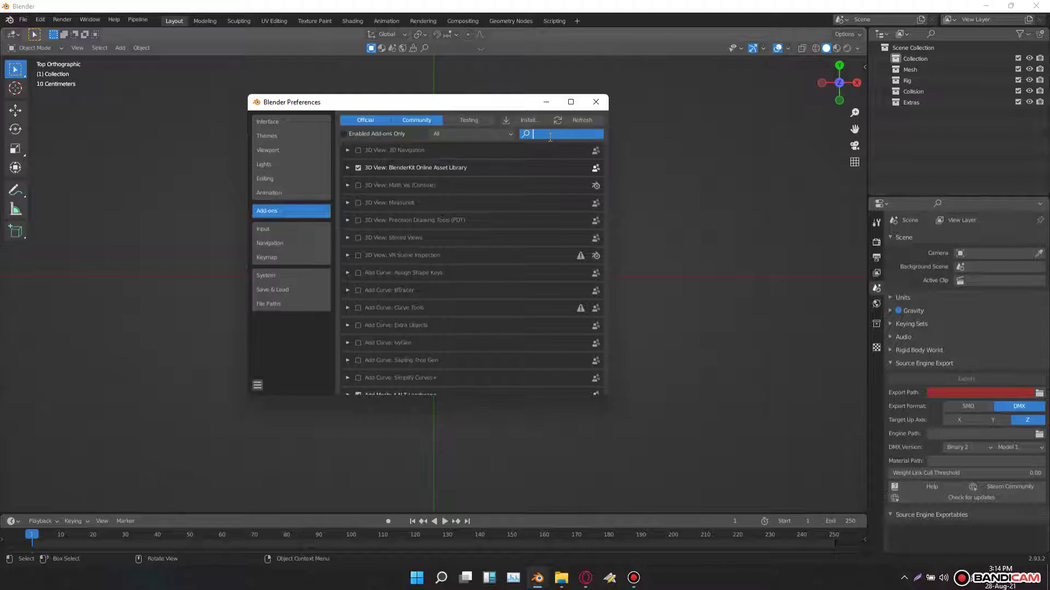
pyautogui.write('image')
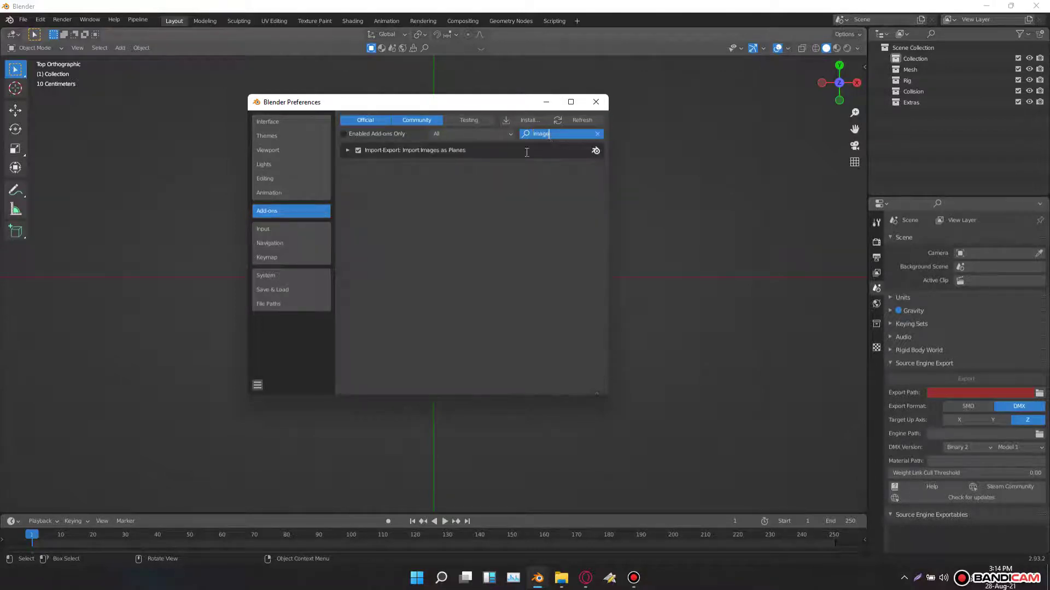
pyautogui.click(447, 153)
# Search the add-ons for "node w" and check whether Node Wrangler is enabled.
pyautogui.write('node w')
pyautogui.click(365, 151)
pyautogui.click(276, 359)
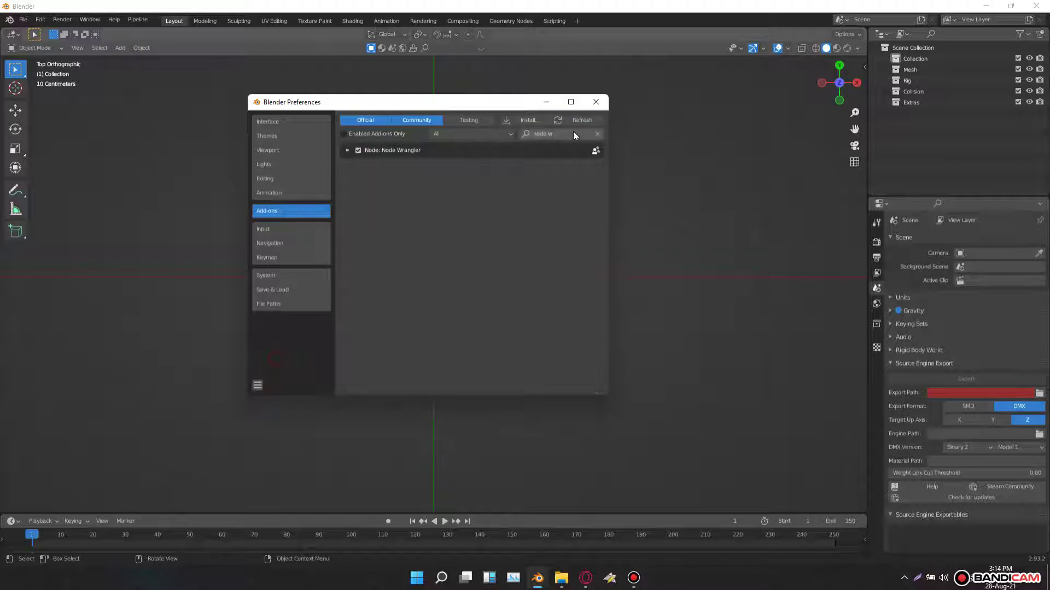
# Import p_1000153146.jpg from the Downloads folder as an image plane.
pyautogui.hotkey('shift', 'a')
pyautogui.moveTo(479, 386)
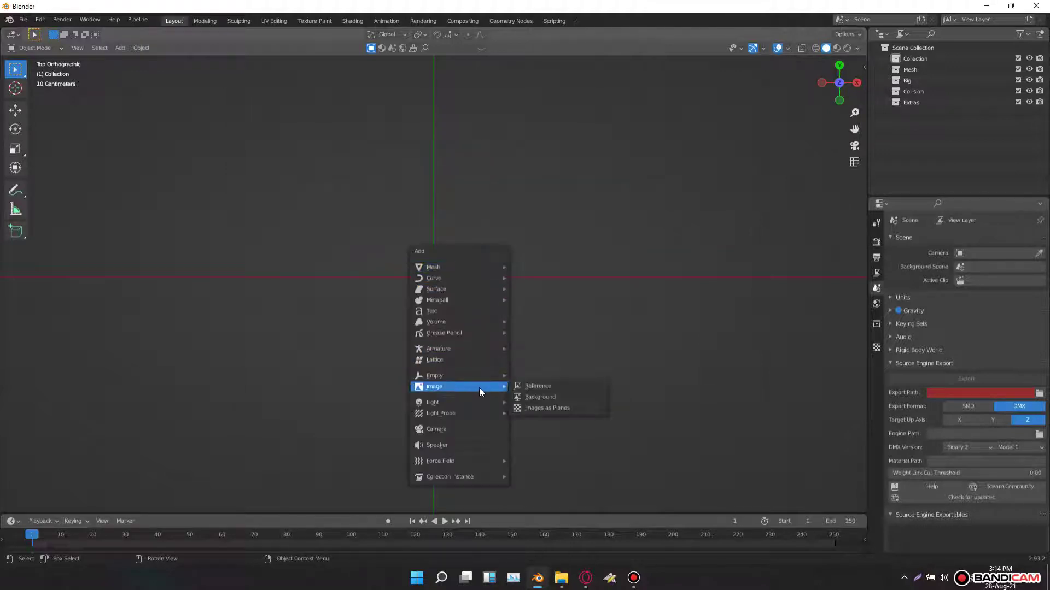
pyautogui.click(543, 408)
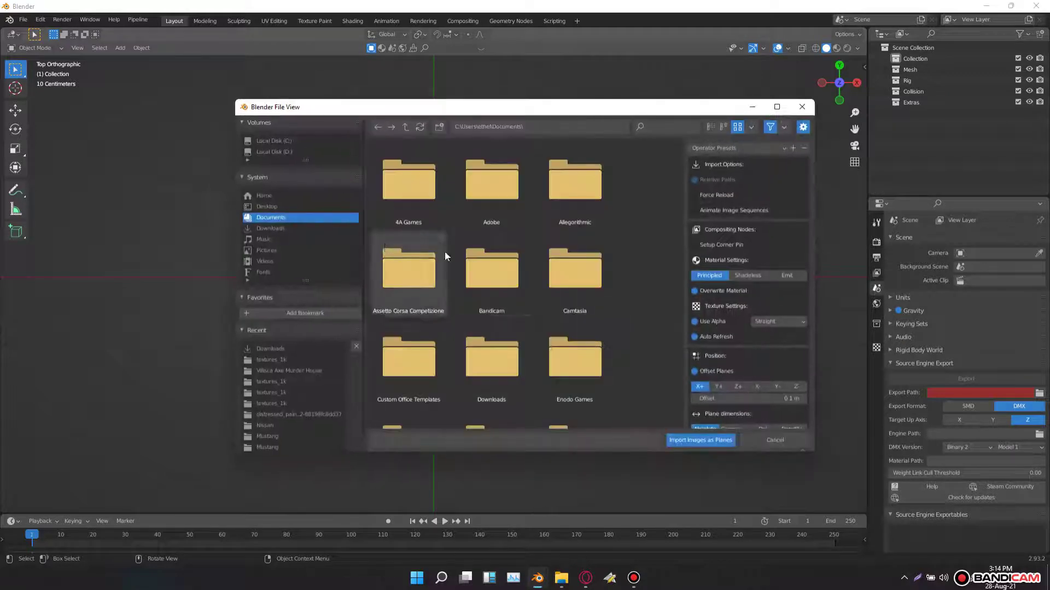
pyautogui.click(274, 151)
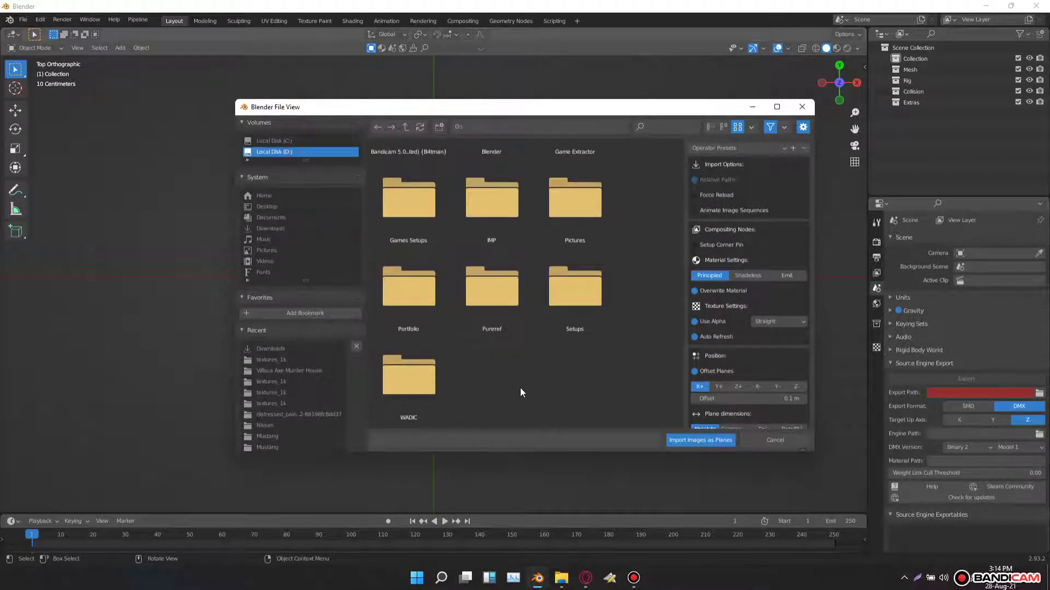
pyautogui.click(271, 228)
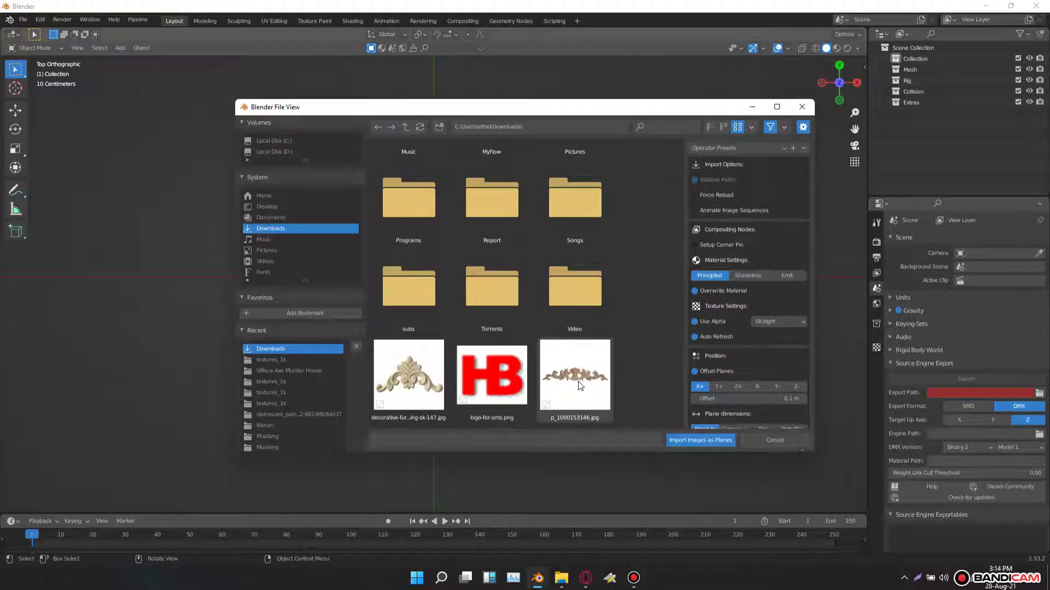
pyautogui.click(599, 385)
pyautogui.doubleClick(598, 384)
# Display the imported ornament image plane in Material Preview shading.
pyautogui.scroll(11, 435, 296)
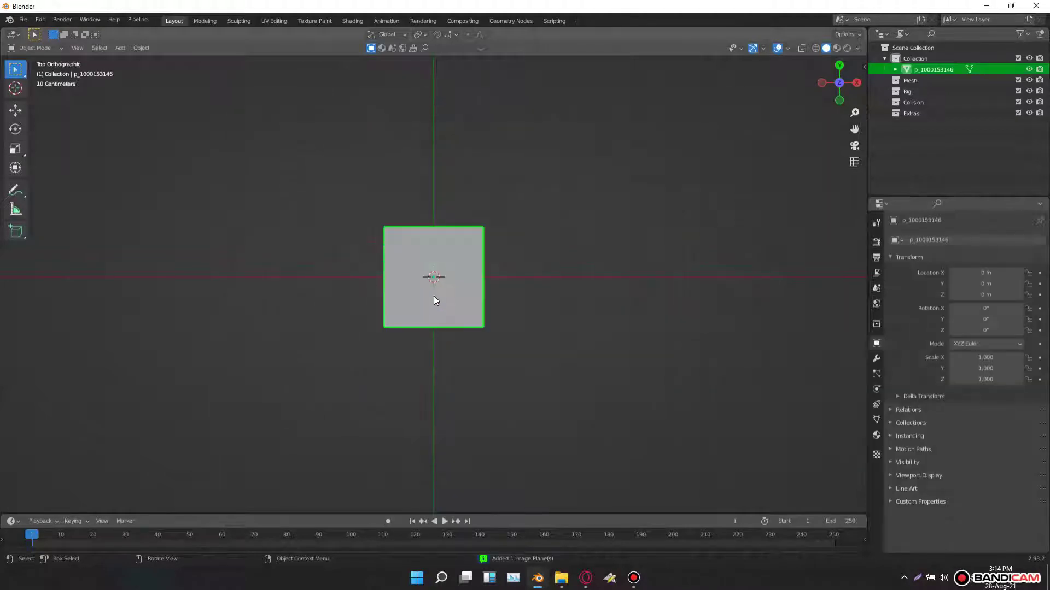
pyautogui.moveTo(409, 317)
pyautogui.keyDown('shift'); pyautogui.mouseDown(button='middle')
pyautogui.moveTo(421, 327)
pyautogui.moveTo(480, 293)
pyautogui.moveTo(466, 253)
pyautogui.mouseUp(button='middle'); pyautogui.keyUp('shift')
pyautogui.press('z')
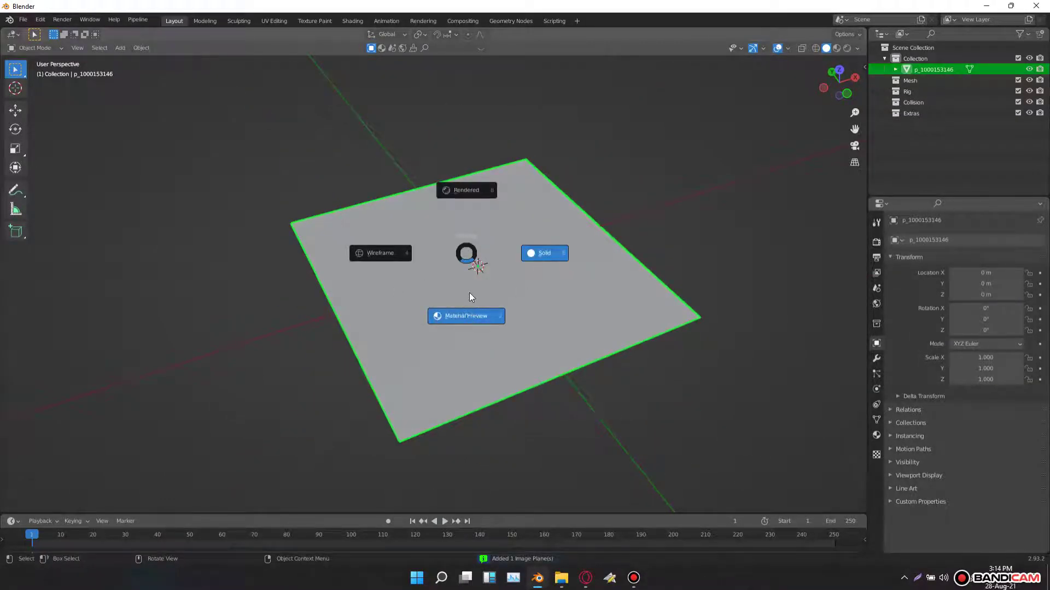
pyautogui.click(495, 297)
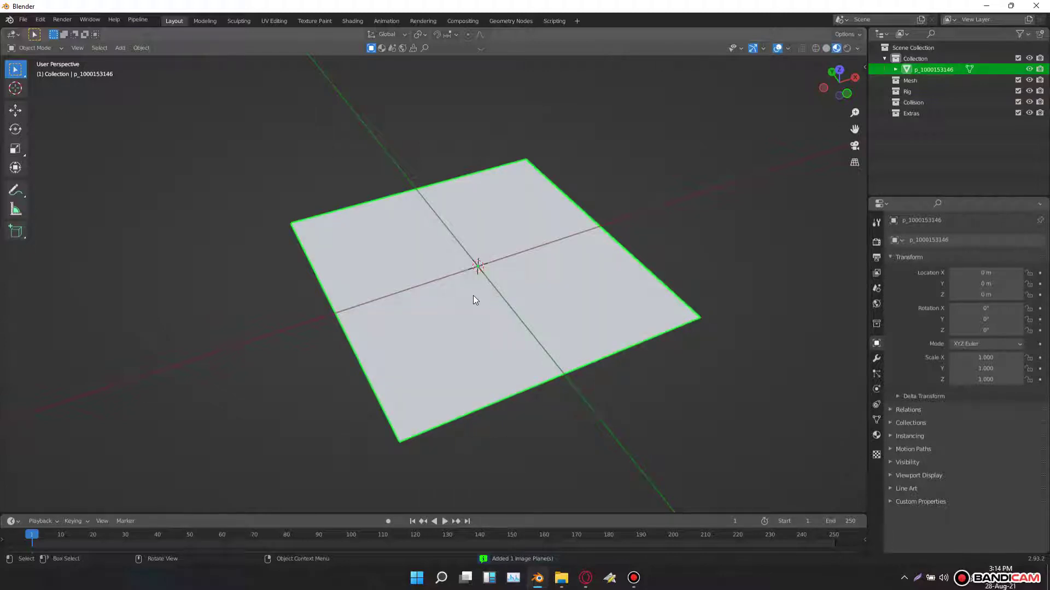
pyautogui.scroll(2, 492, 288)
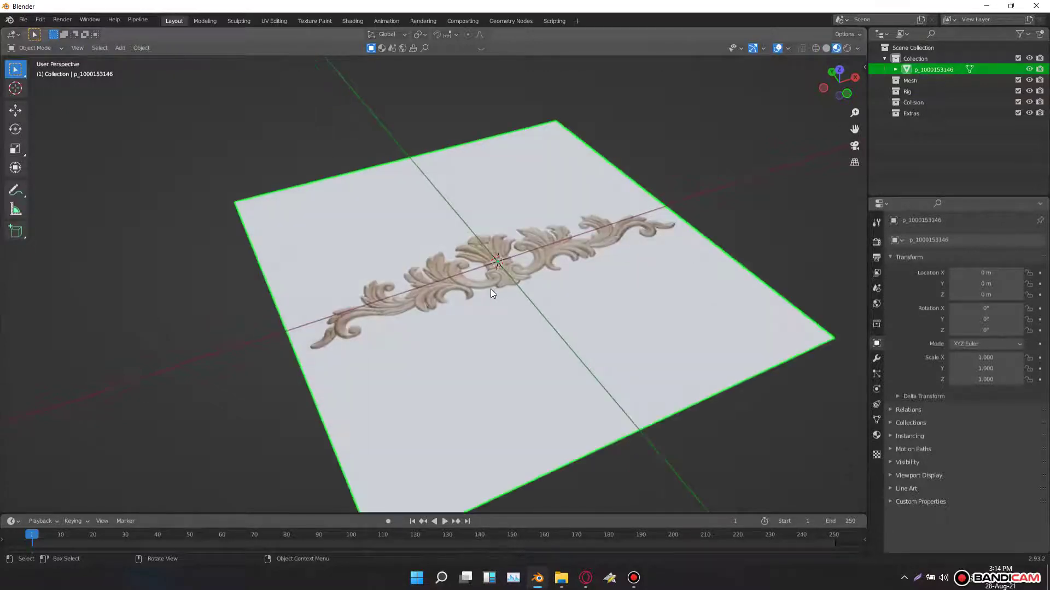
pyautogui.scroll(-2, 490, 289)
pyautogui.moveTo(490, 289); pyautogui.dragTo(464, 254, button='middle')
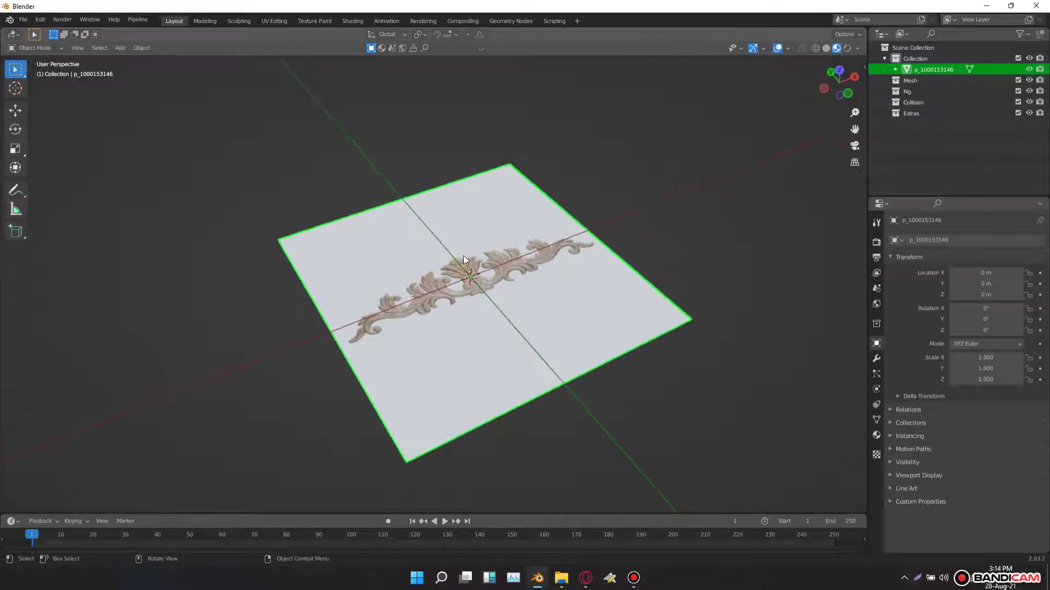
# Add a mesh plane at the origin, alongside the ornament image plane.
pyautogui.hotkey('shift', 'a')
pyautogui.moveTo(436, 136)
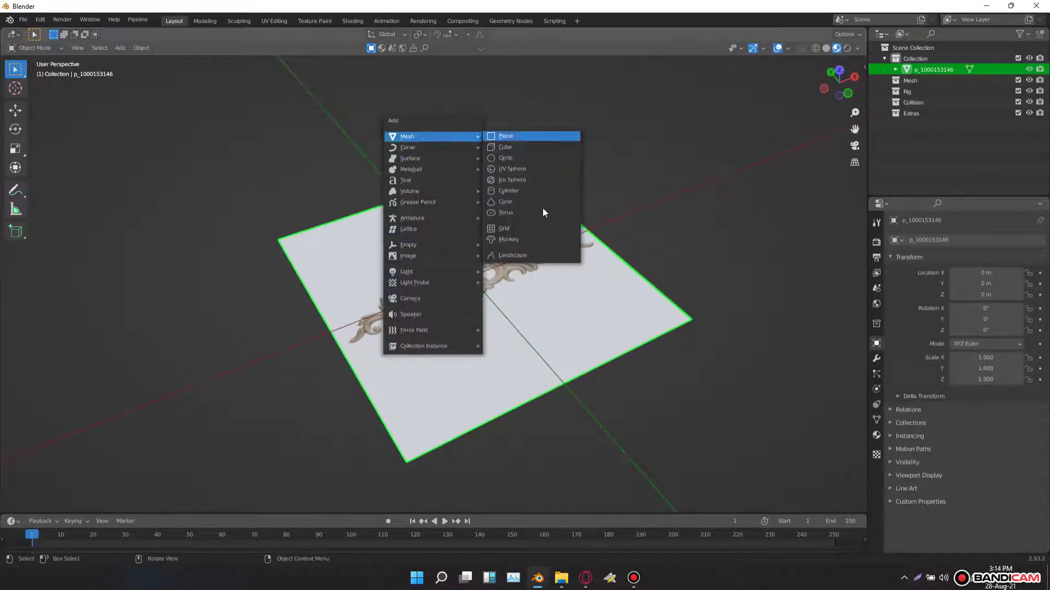
pyautogui.press('Return')
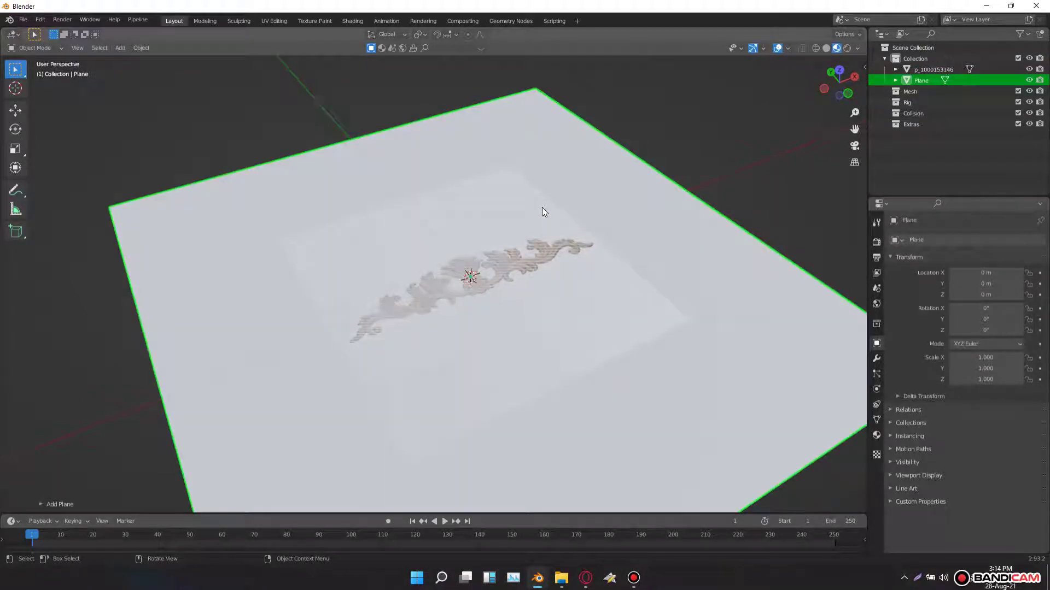
pyautogui.scroll(-3, 451, 263)
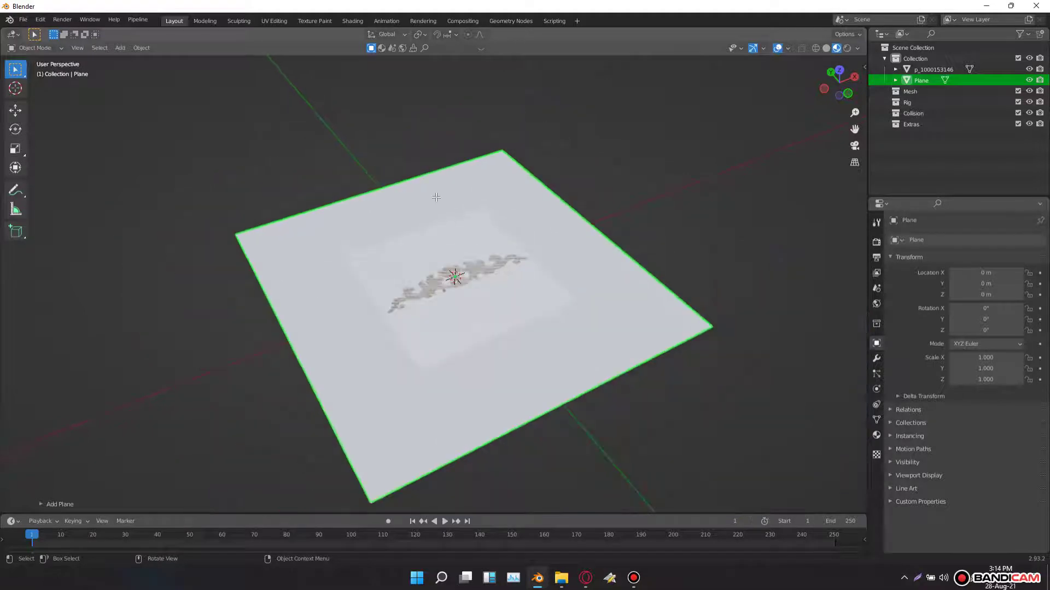
# Subdivide the new plane's mesh with 100 cuts and return to Object Mode.
pyautogui.press('Tab')
pyautogui.rightClick(425, 202)
pyautogui.click(372, 189)
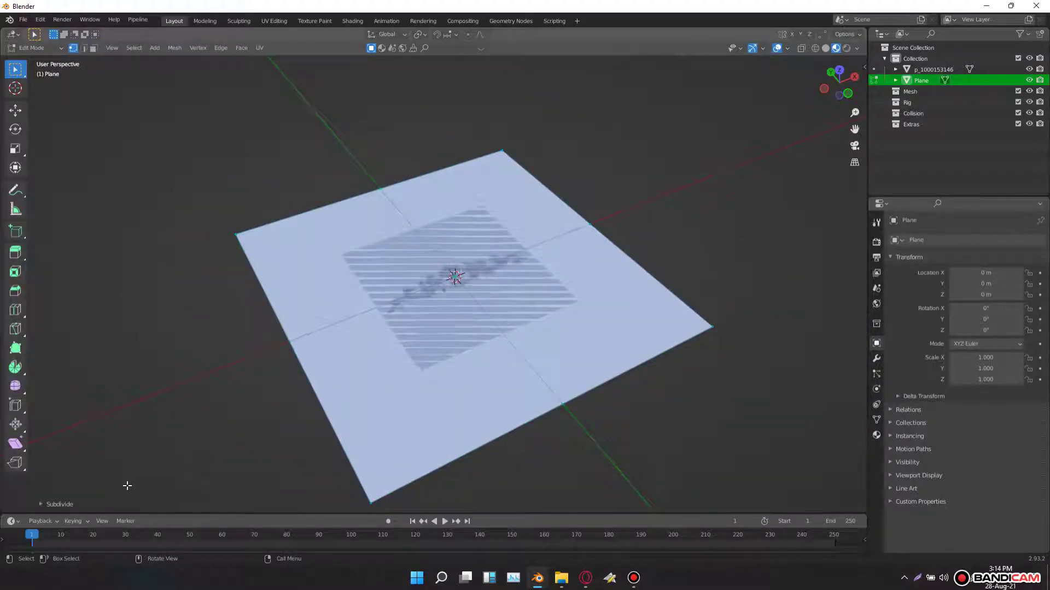
pyautogui.click(60, 505)
pyautogui.doubleClick(155, 429)
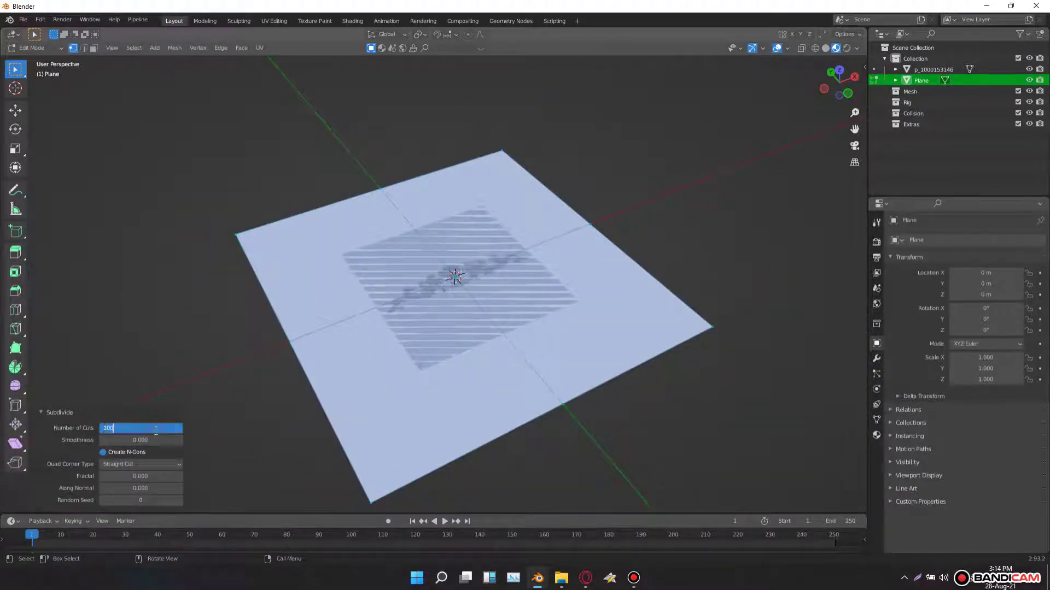
pyautogui.write('100')
pyautogui.press('Return')
pyautogui.scroll(3, 450, 302)
pyautogui.press('Tab')
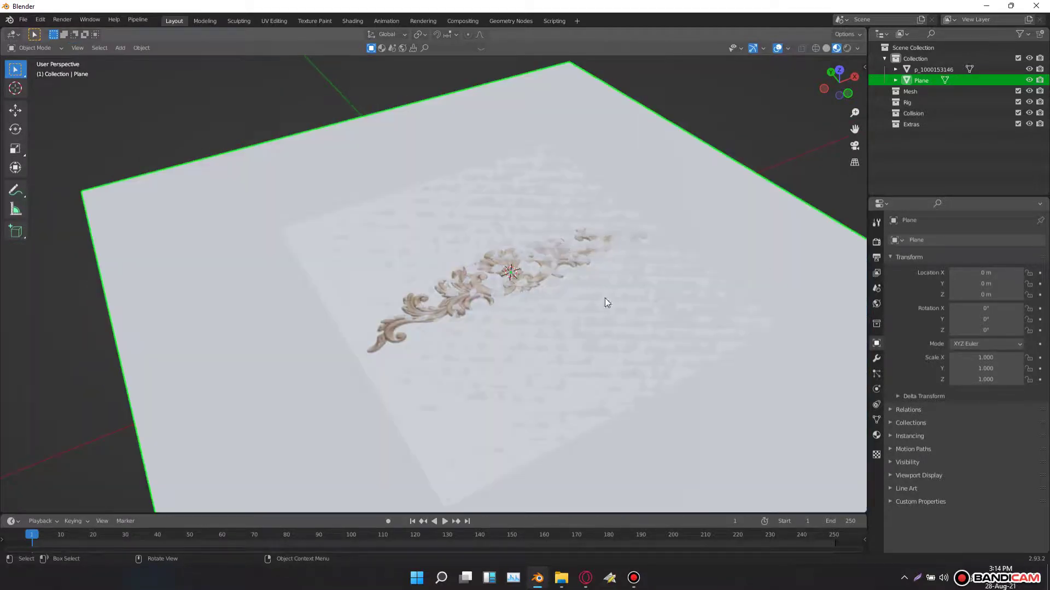
# Add a Subdivision Surface modifier to the subdivided plane.
pyautogui.keyDown('shift'); pyautogui.moveTo(552, 289); pyautogui.dragTo(499, 283, button='middle'); pyautogui.keyUp('shift')
pyautogui.click(877, 359)
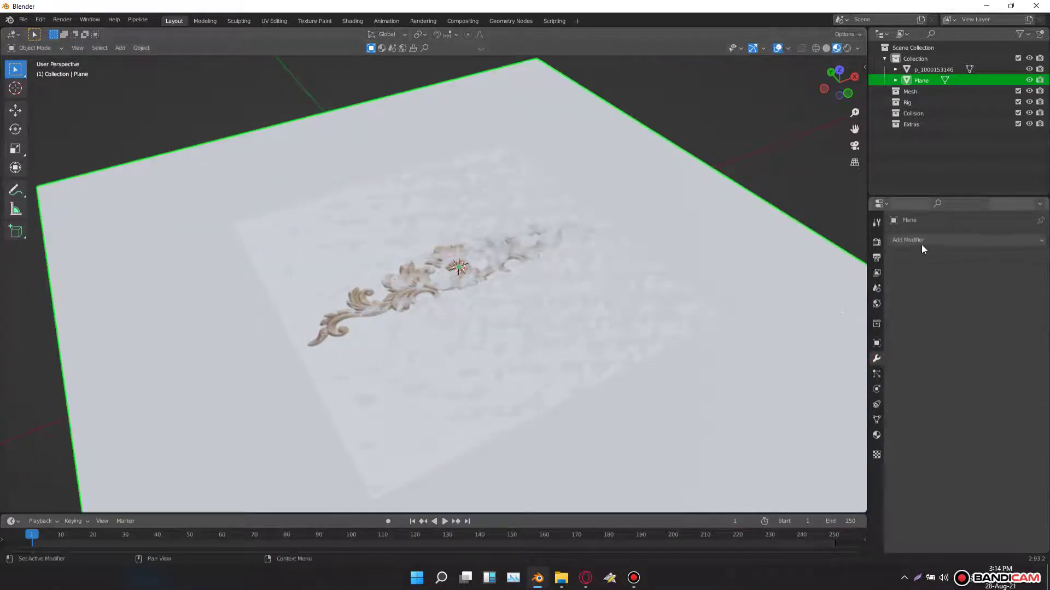
pyautogui.click(921, 242)
pyautogui.click(809, 439)
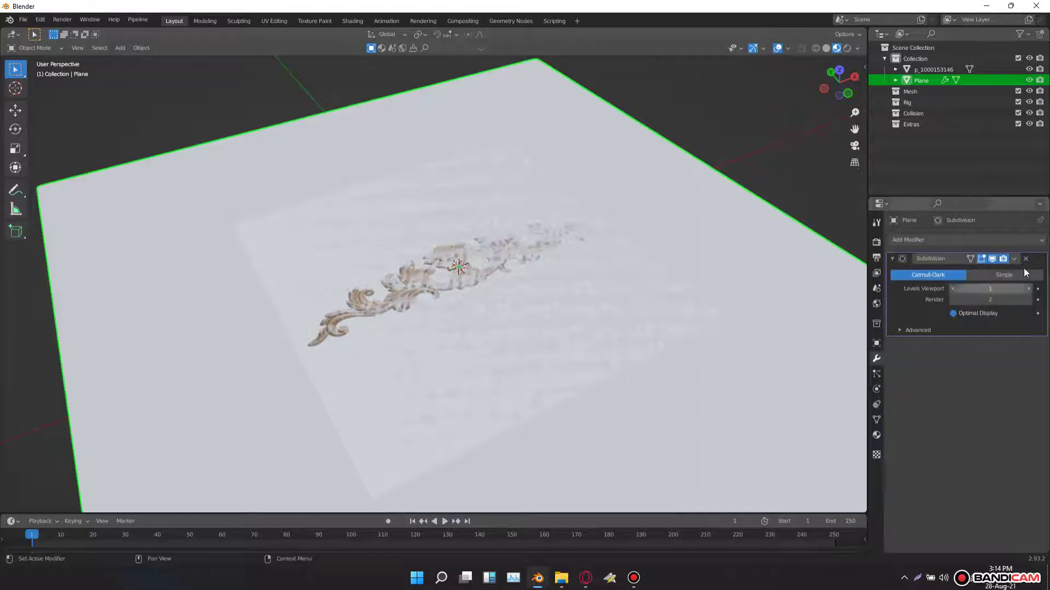
# Add a Displace modifier to the plane and place it above the Subdivision modifier in the stack.
pyautogui.click(962, 241)
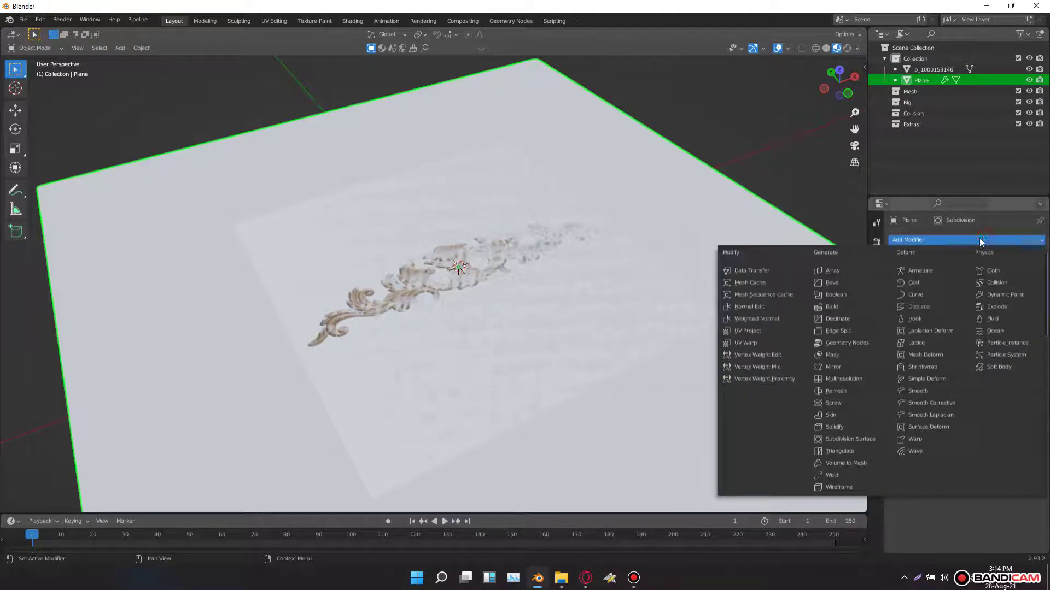
pyautogui.click(926, 306)
pyautogui.click(1041, 257)
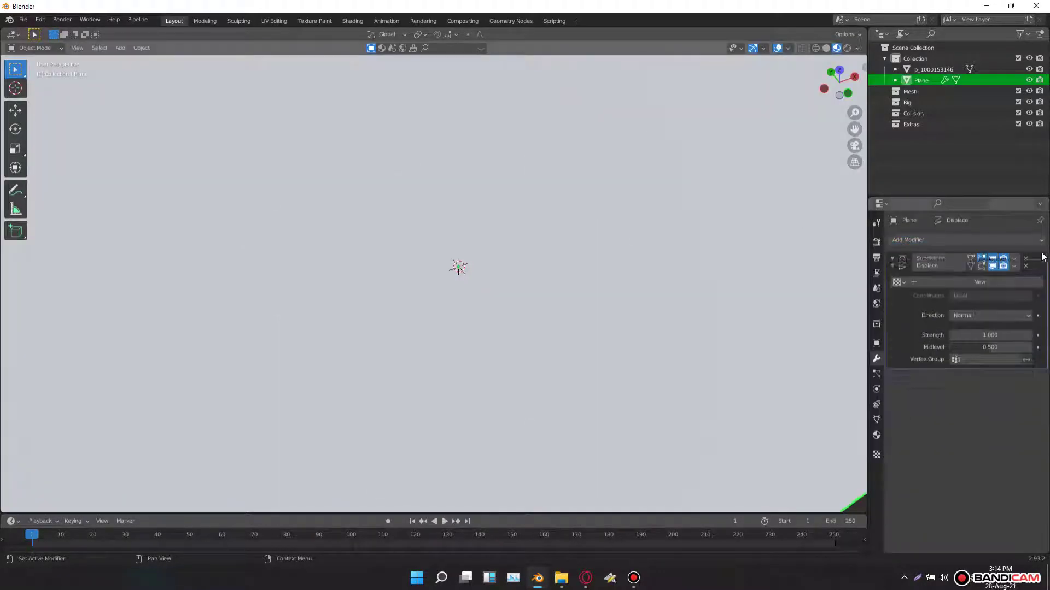
pyautogui.moveTo(1042, 257); pyautogui.dragTo(1019, 297)
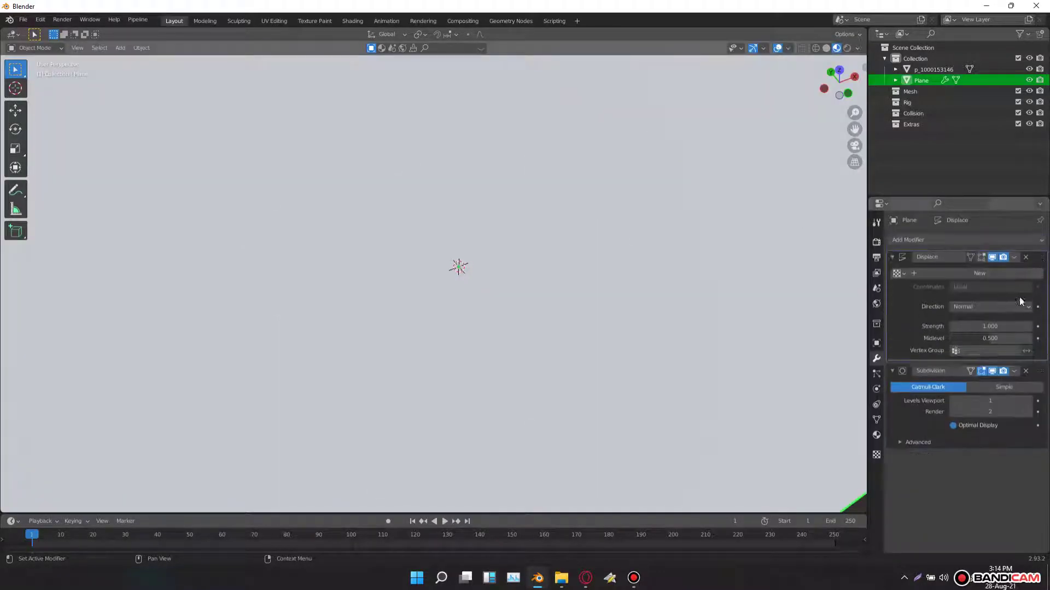
pyautogui.click(892, 369)
# Create a new texture for the plane's Displace modifier.
pyautogui.scroll(-3, 510, 313)
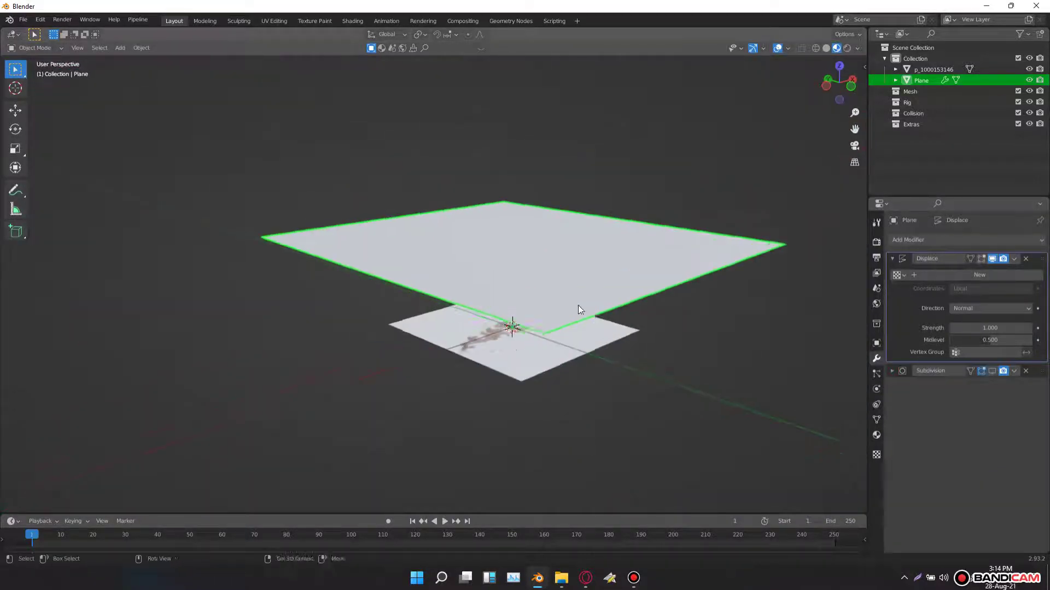
pyautogui.moveTo(578, 305); pyautogui.dragTo(556, 308, button='middle')
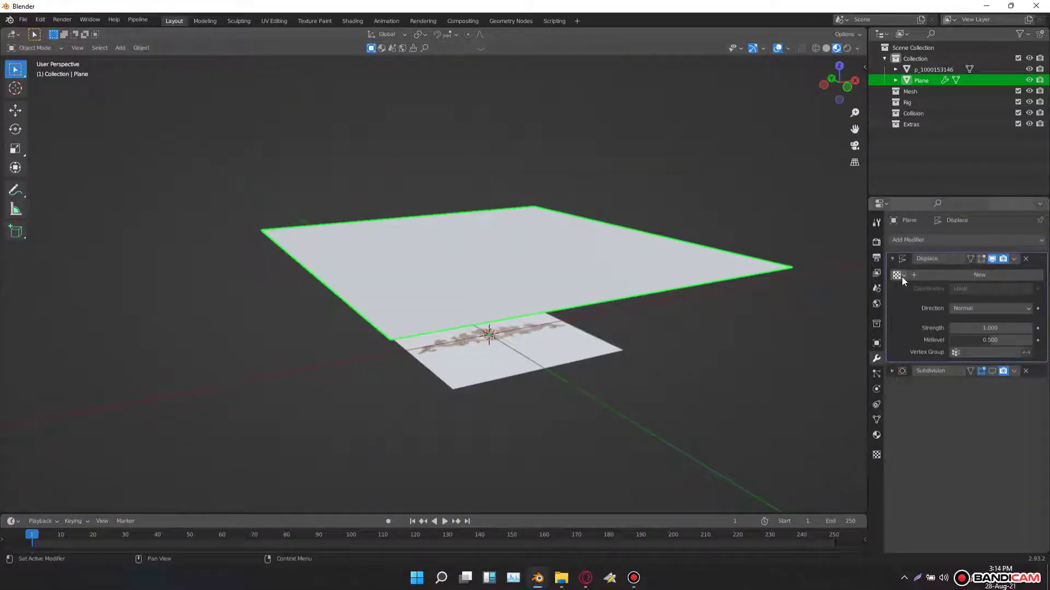
pyautogui.click(970, 274)
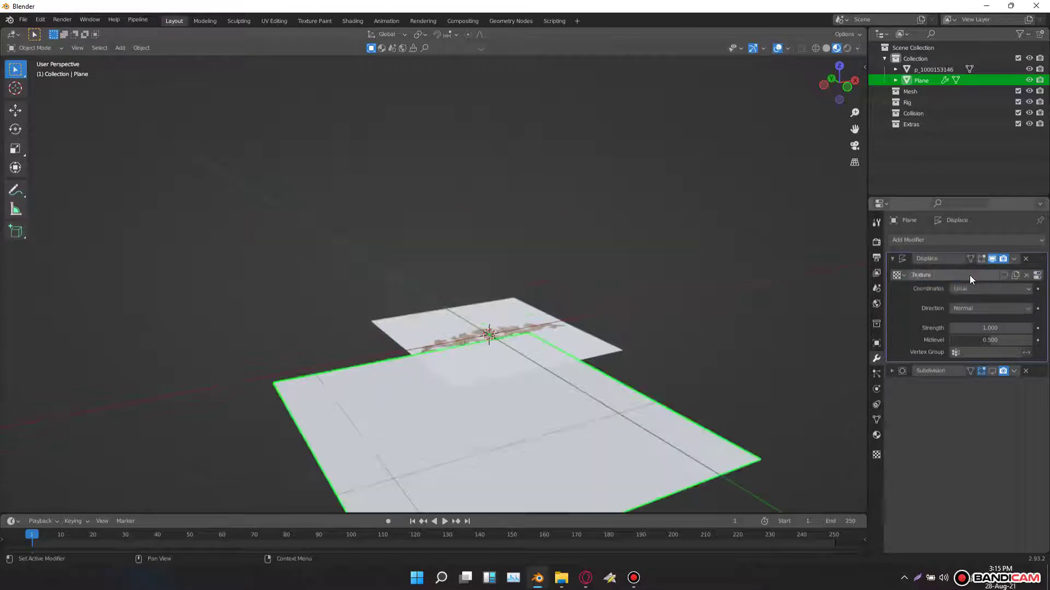
# Assign the image p_1000153146.jpg to the texture used by the Displace modifier.
pyautogui.click(1037, 275)
pyautogui.click(897, 429)
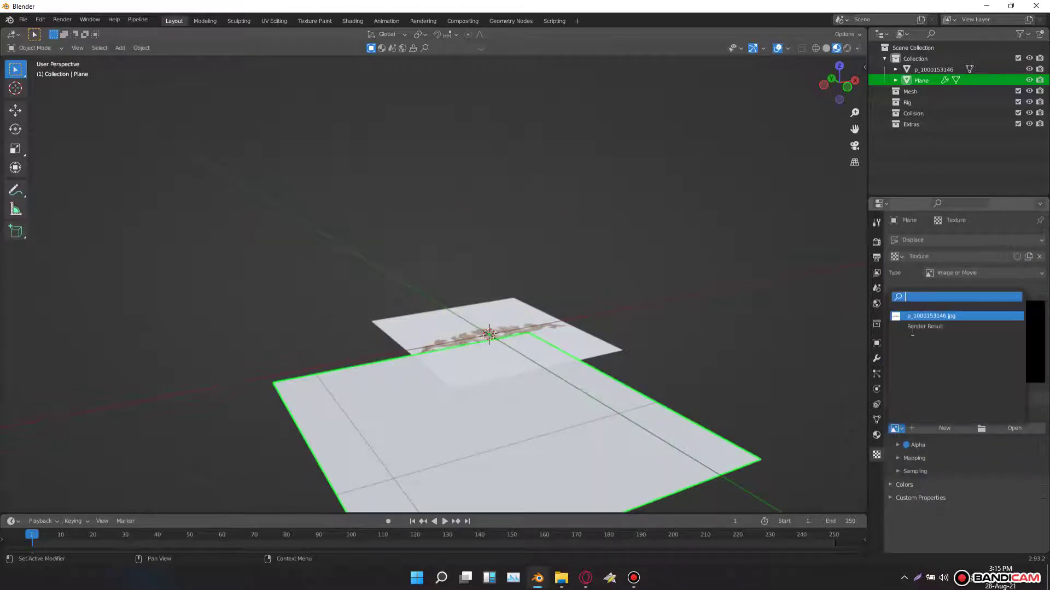
pyautogui.click(911, 316)
pyautogui.moveTo(604, 335); pyautogui.dragTo(475, 309, button='middle')
# Set the Displace modifier's midlevel to 1 and its strength to -0.1.
pyautogui.click(876, 358)
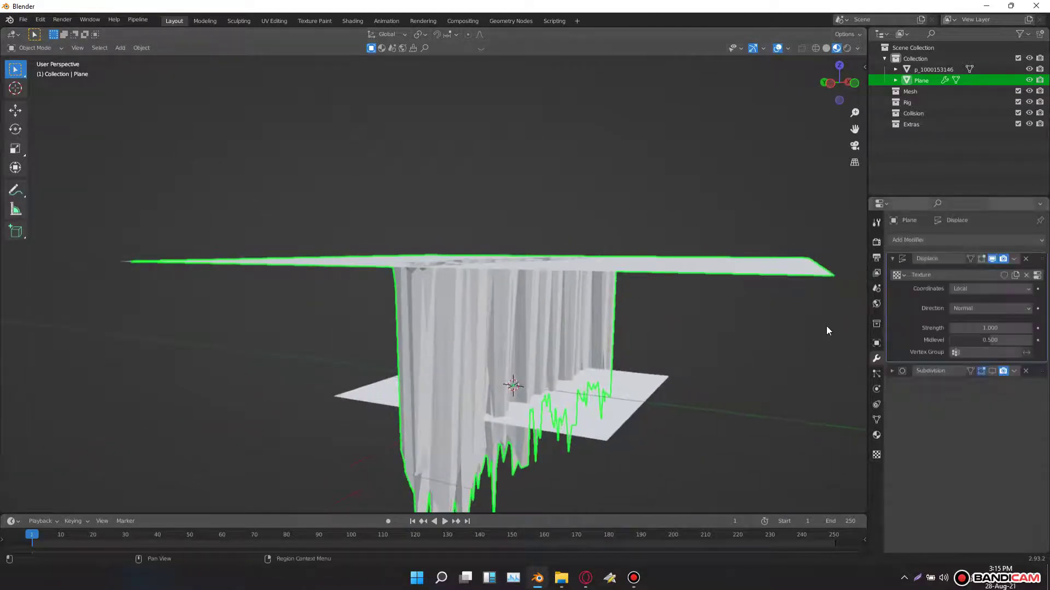
pyautogui.doubleClick(1006, 340)
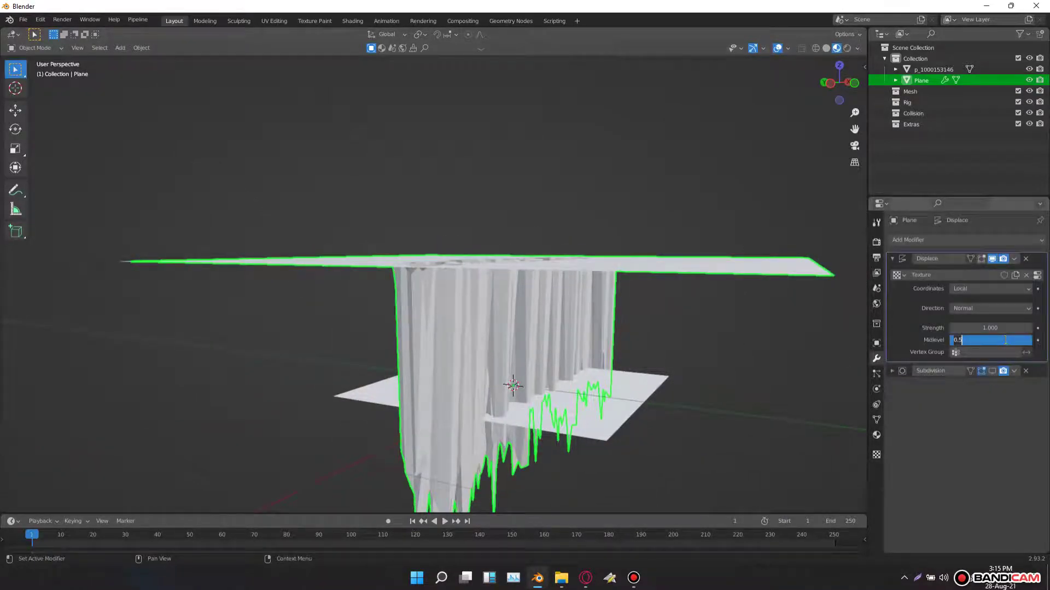
pyautogui.write('1')
pyautogui.press('Return')
pyautogui.doubleClick(993, 327)
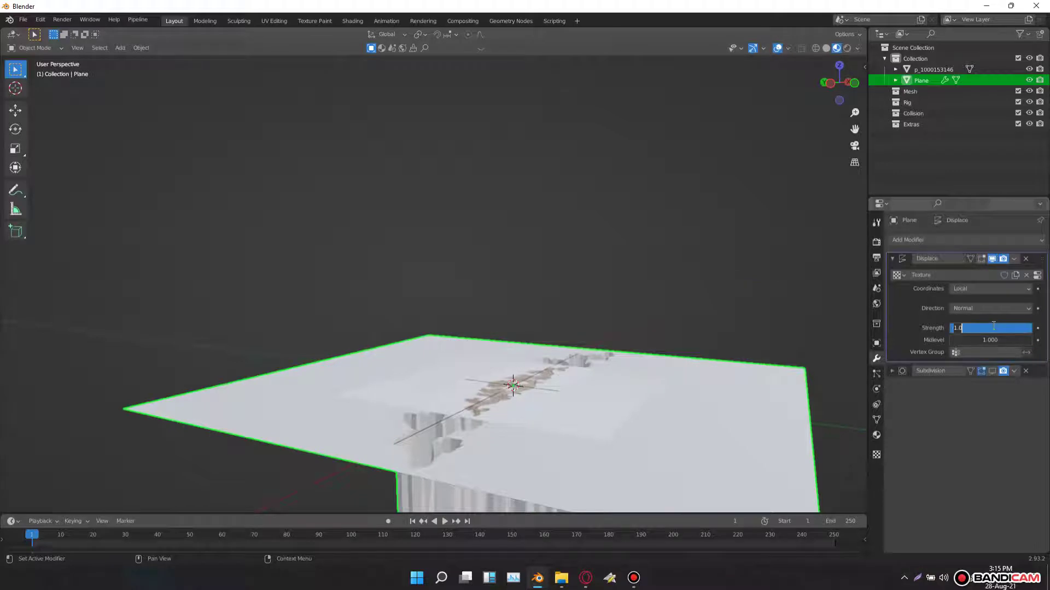
pyautogui.press('BackSpace')
pyautogui.write('-0.1')
pyautogui.press('Return')
pyautogui.moveTo(656, 300); pyautogui.dragTo(547, 394, button='middle')
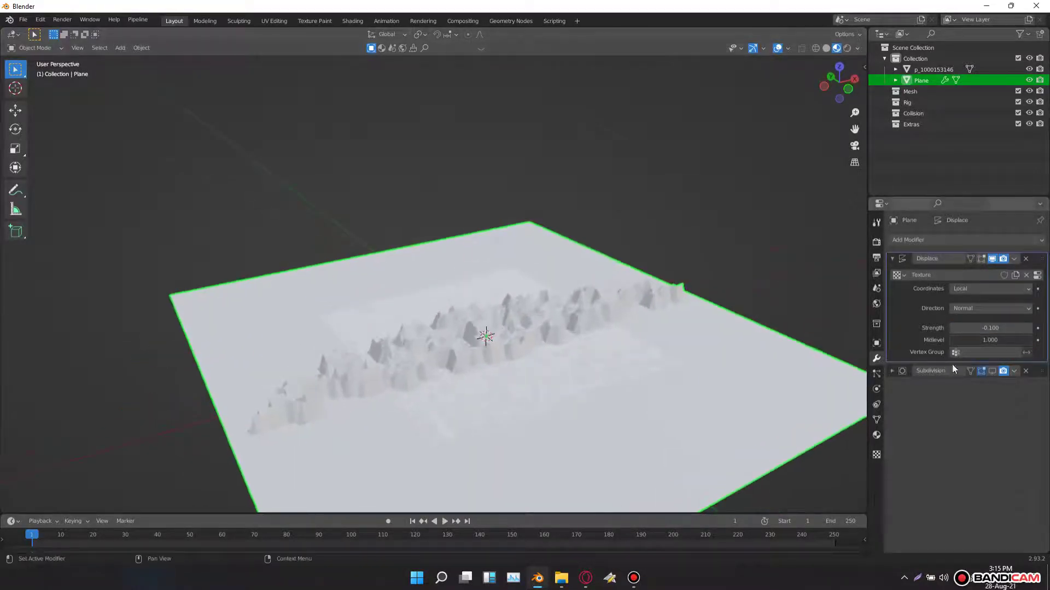
# Enable the Subdivision modifier in the viewport and set its viewport level to 2.
pyautogui.click(893, 258)
pyautogui.click(992, 274)
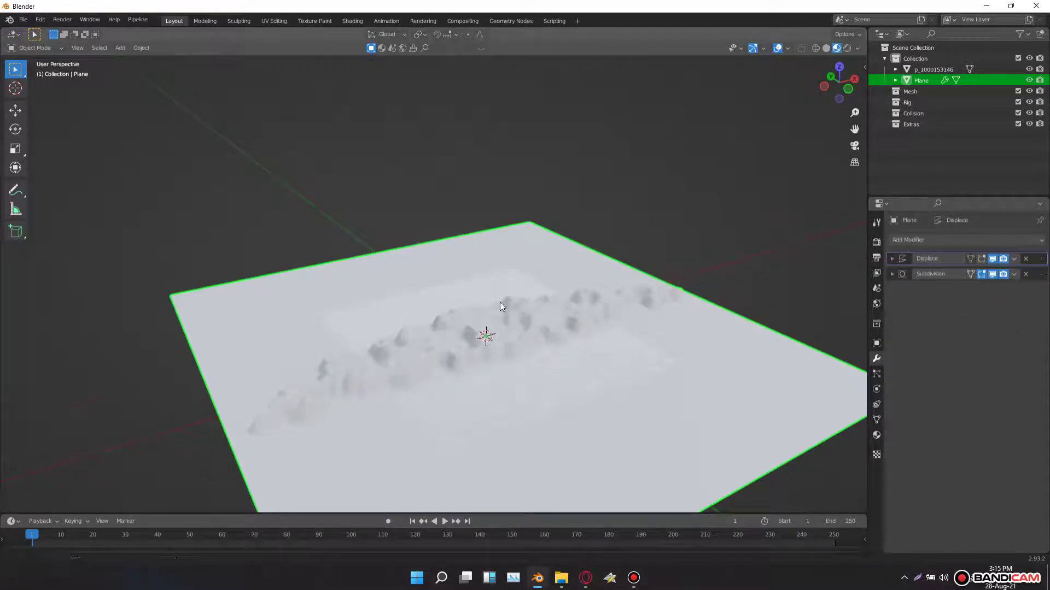
pyautogui.moveTo(500, 302); pyautogui.dragTo(499, 346, button='middle')
pyautogui.scroll(5, 500, 345)
pyautogui.click(892, 274)
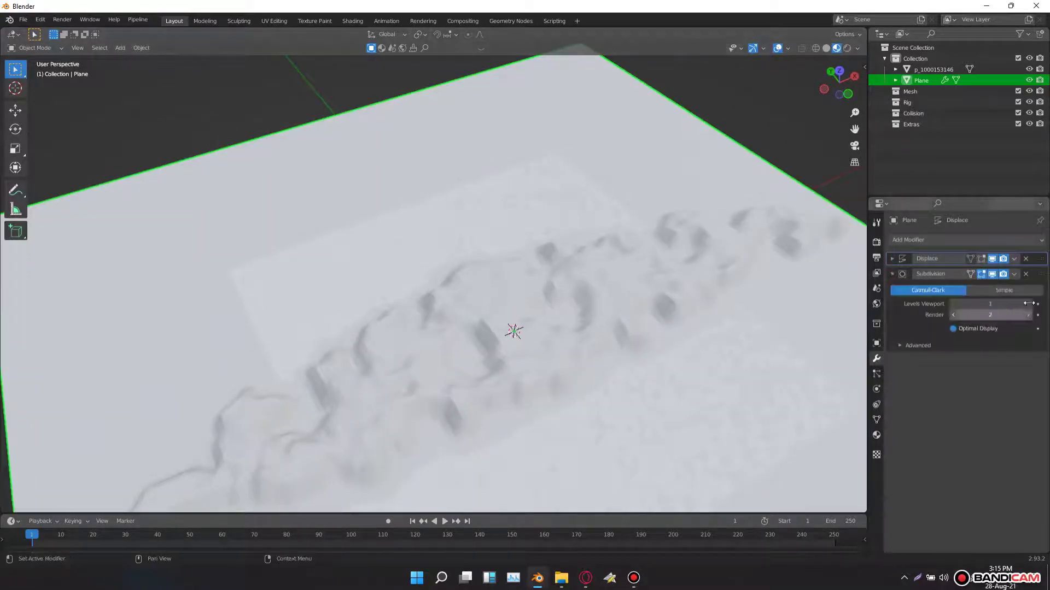
pyautogui.hotkey('ctrl', '2')
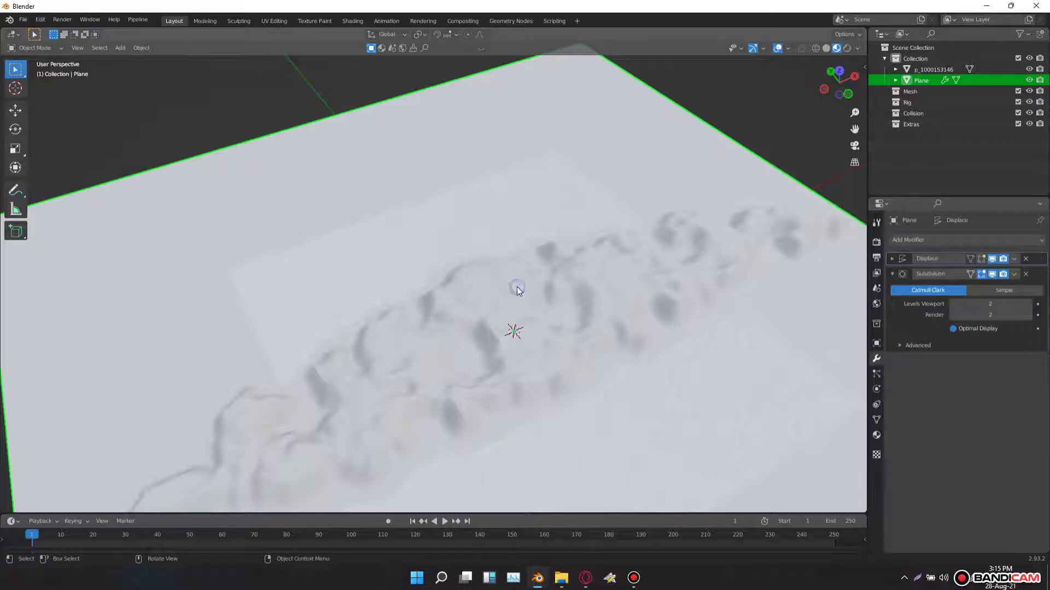
pyautogui.rightClick(515, 287)
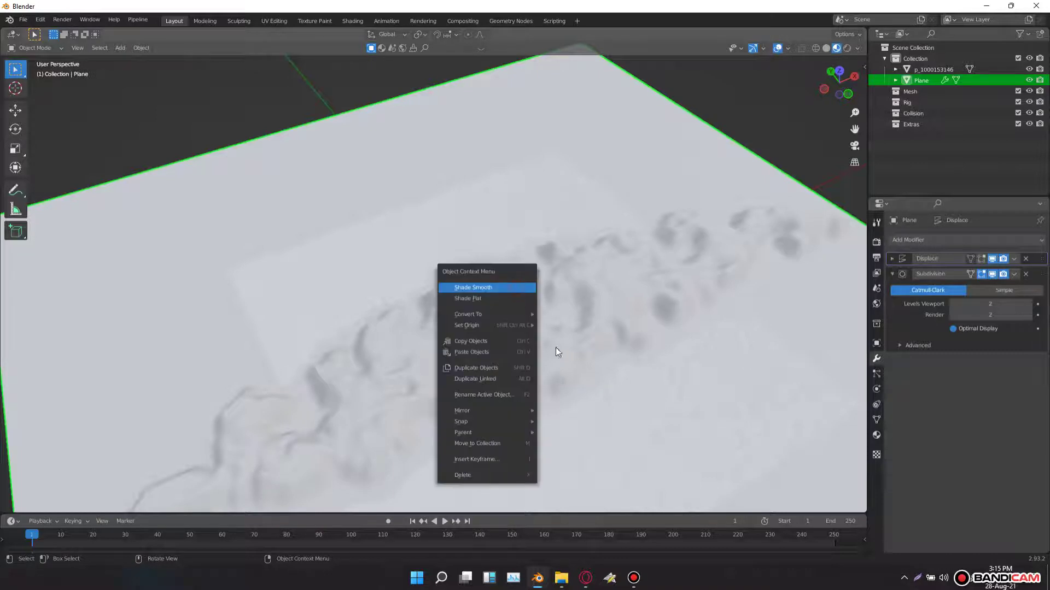
pyautogui.click(1027, 70)
pyautogui.moveTo(517, 305)
pyautogui.mouseDown(button='middle')
pyautogui.moveTo(549, 308)
pyautogui.moveTo(509, 322)
pyautogui.mouseUp(button='middle')
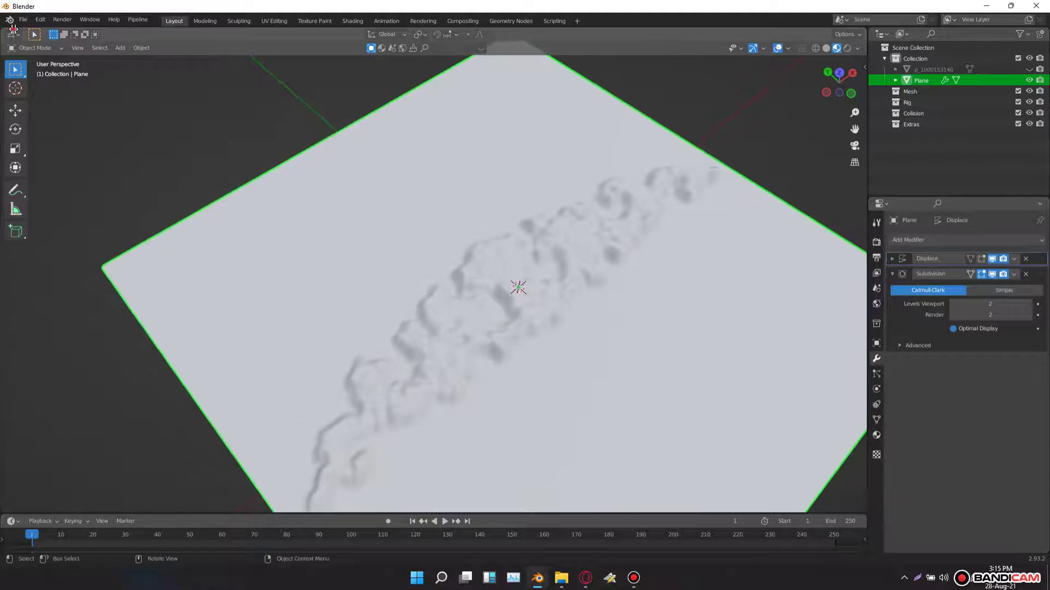
# Split the 3D viewport in two, turn the new area into a Shader Editor and hide its sidebar.
pyautogui.moveTo(10, 28); pyautogui.dragTo(293, 44)
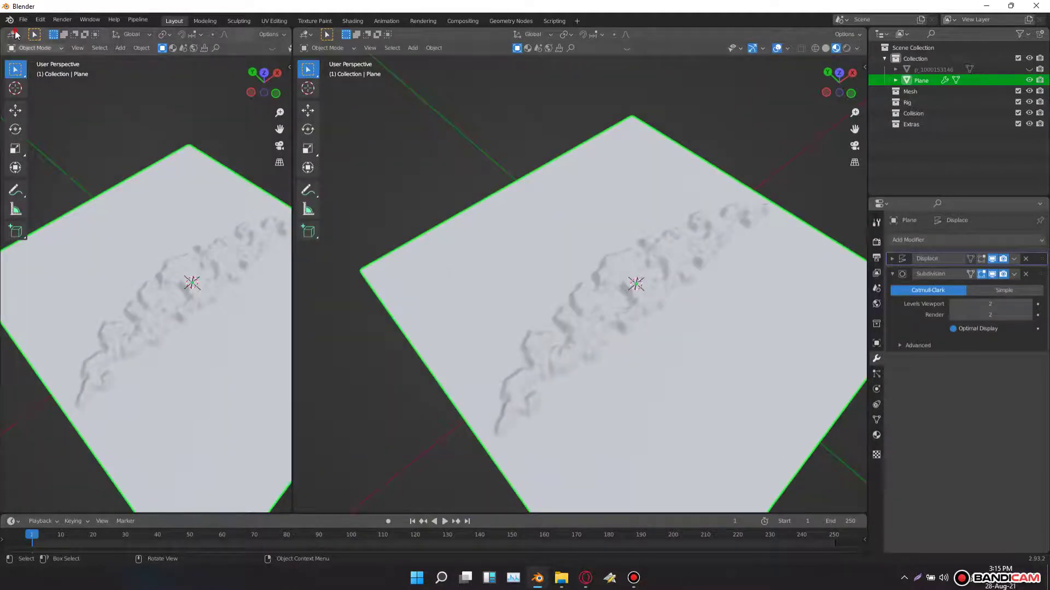
pyautogui.click(13, 34)
pyautogui.click(37, 137)
pyautogui.press('n')
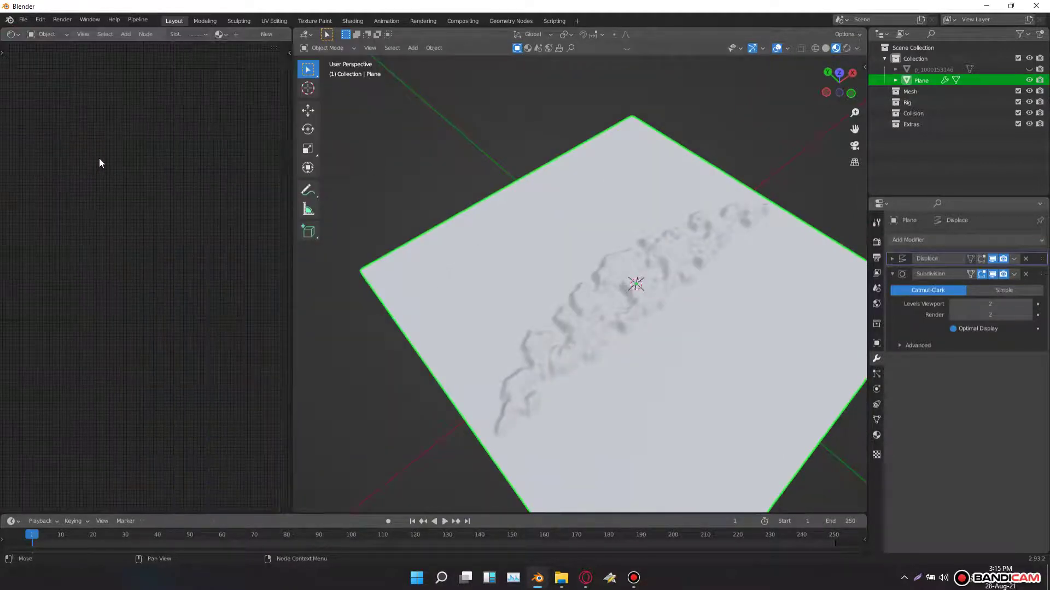
# Create a new material for the displaced plane.
pyautogui.click(877, 436)
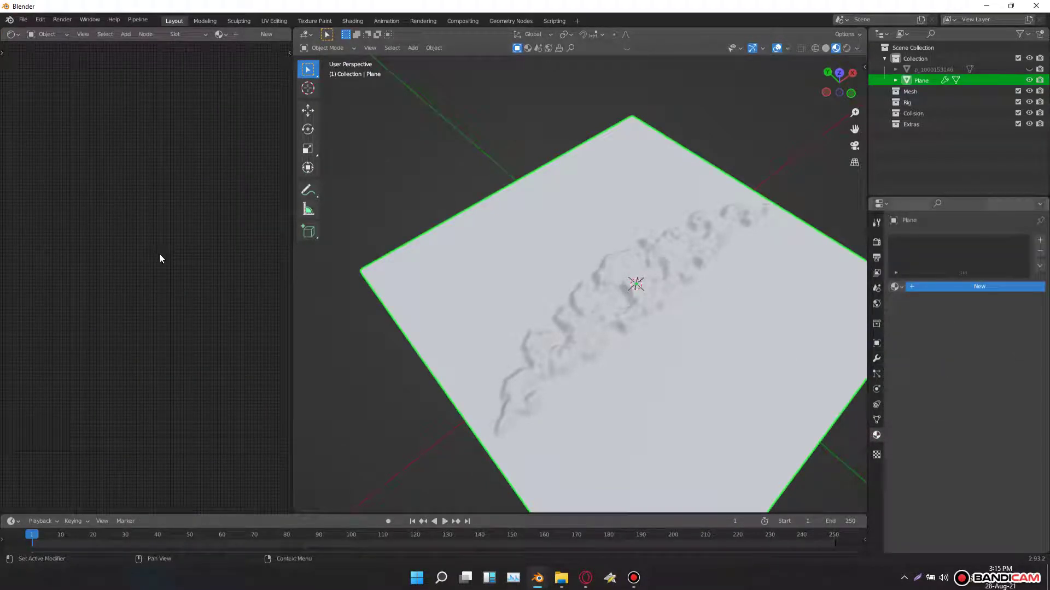
pyautogui.moveTo(74, 315); pyautogui.dragTo(119, 283, button='middle')
pyautogui.scroll(3, 134, 282)
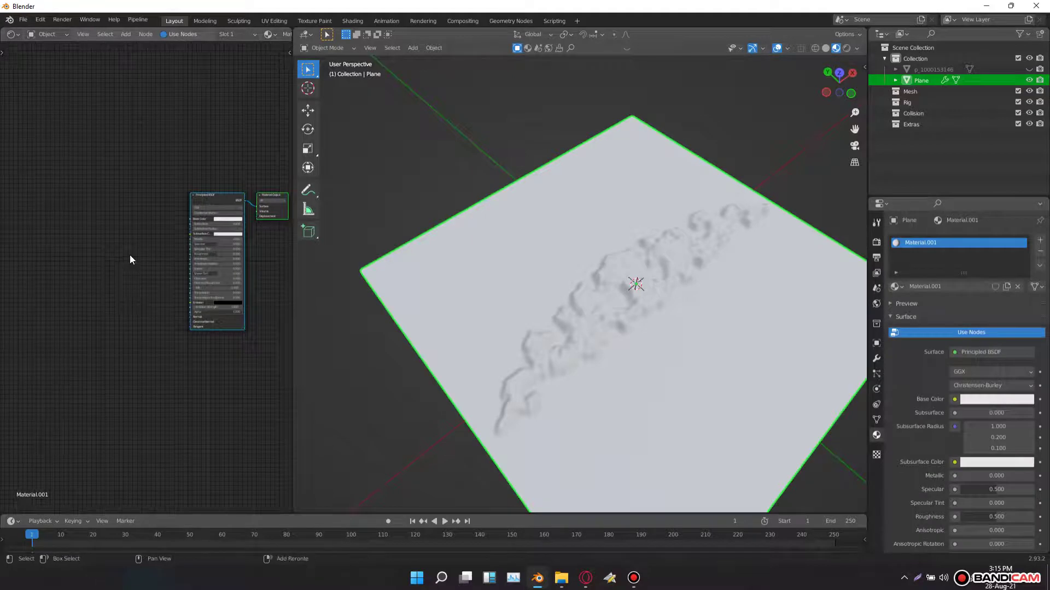
# Add an Image Texture node to the material, together with linked Mapping and Texture Coordinate nodes.
pyautogui.hotkey('shift', 'a')
pyautogui.moveTo(113, 304)
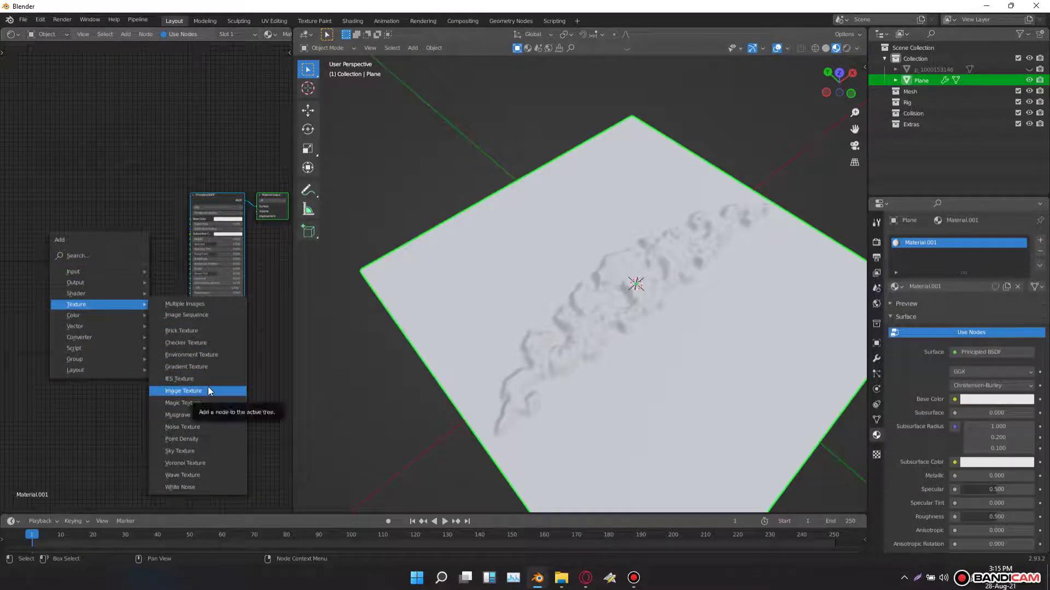
pyautogui.click(208, 390)
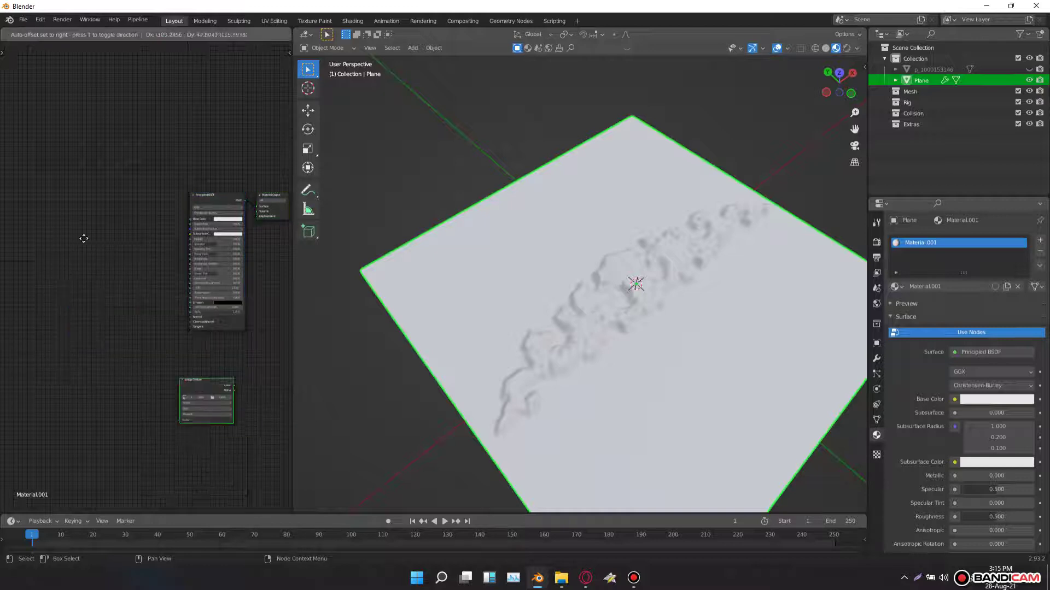
pyautogui.click(101, 218)
pyautogui.hotkey('ctrl', 't')
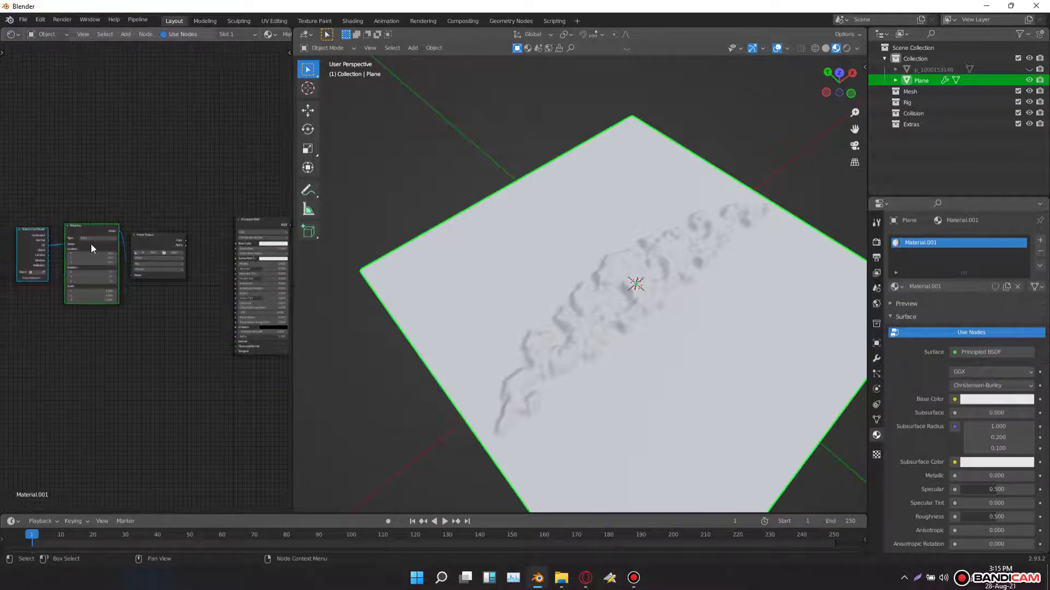
pyautogui.moveTo(80, 230); pyautogui.dragTo(57, 238)
pyautogui.click(112, 244)
# Connect the Image Texture node's Color output to the Base Color of the Principled BSDF.
pyautogui.scroll(2, 119, 246)
pyautogui.scroll(4, 147, 257)
pyautogui.moveTo(191, 260); pyautogui.dragTo(76, 254, button='middle')
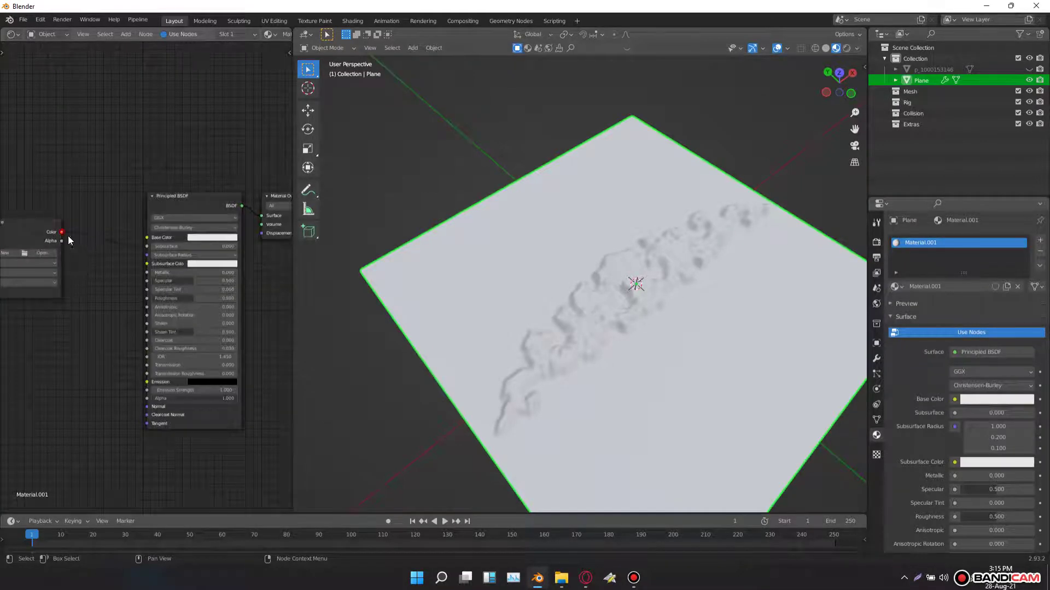
pyautogui.moveTo(62, 232); pyautogui.dragTo(147, 237)
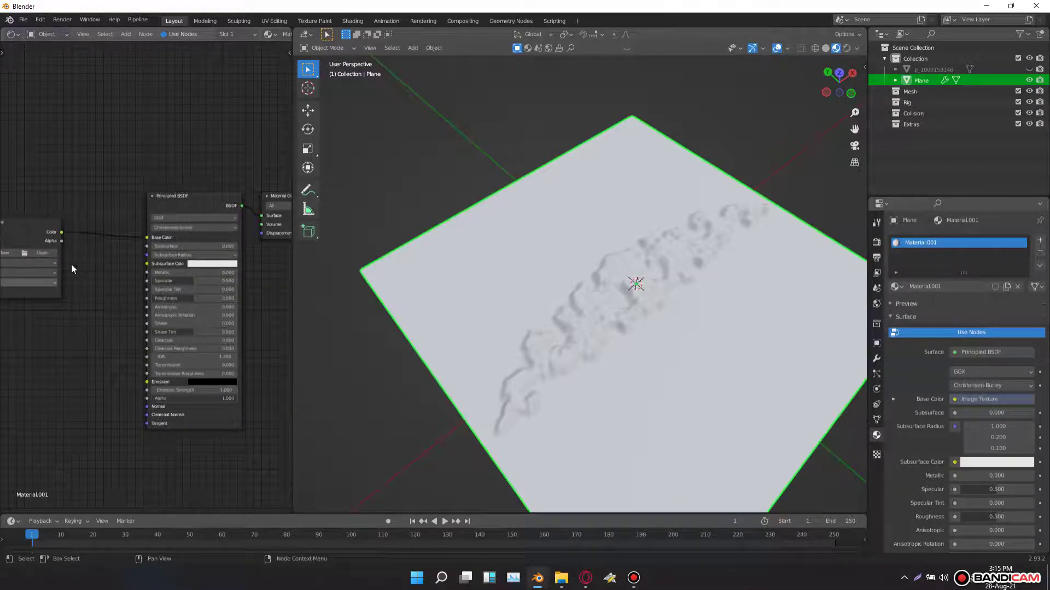
# Load the existing image p_1000153146.jpg into the Image Texture node.
pyautogui.scroll(5, 66, 249)
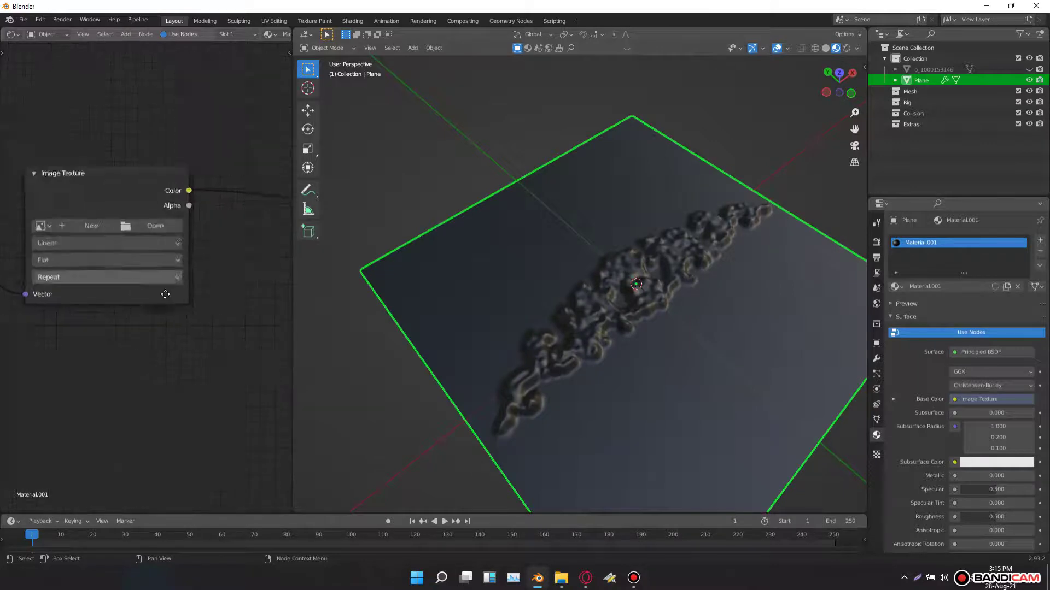
pyautogui.moveTo(66, 250); pyautogui.dragTo(142, 249, button='middle')
pyautogui.click(143, 249)
pyautogui.click(170, 270)
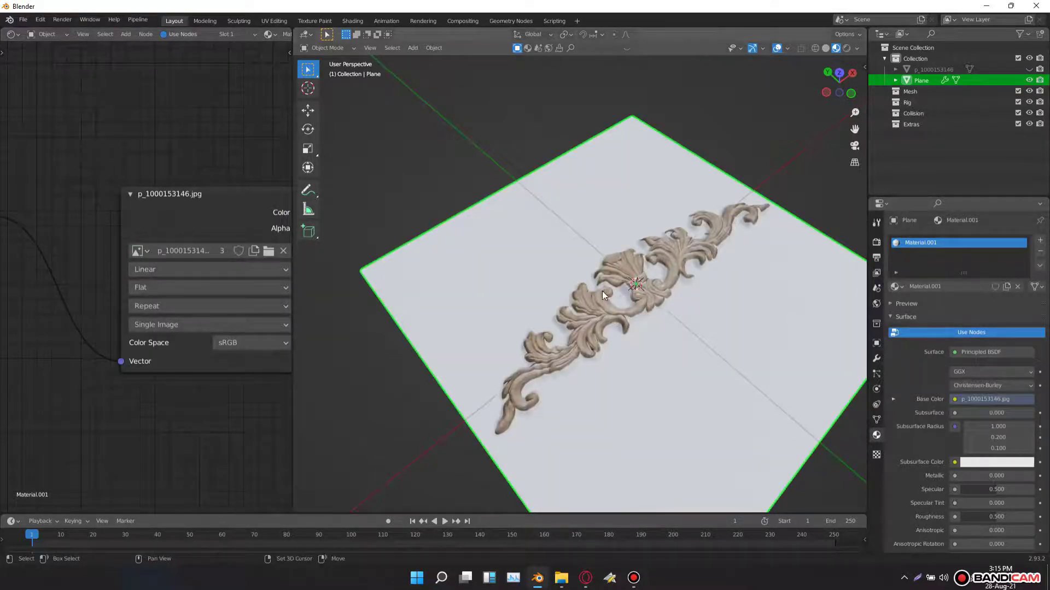
# Enable the on-cage display of the Displace and Subdivision modifiers so Edit Mode follows the displaced surface.
pyautogui.moveTo(601, 291)
pyautogui.mouseDown(button='middle')
pyautogui.moveTo(633, 315)
pyautogui.moveTo(608, 307)
pyautogui.moveTo(638, 302)
pyautogui.moveTo(628, 306)
pyautogui.mouseUp(button='middle')
pyautogui.click(877, 358)
pyautogui.moveTo(536, 281); pyautogui.dragTo(584, 267, button='middle')
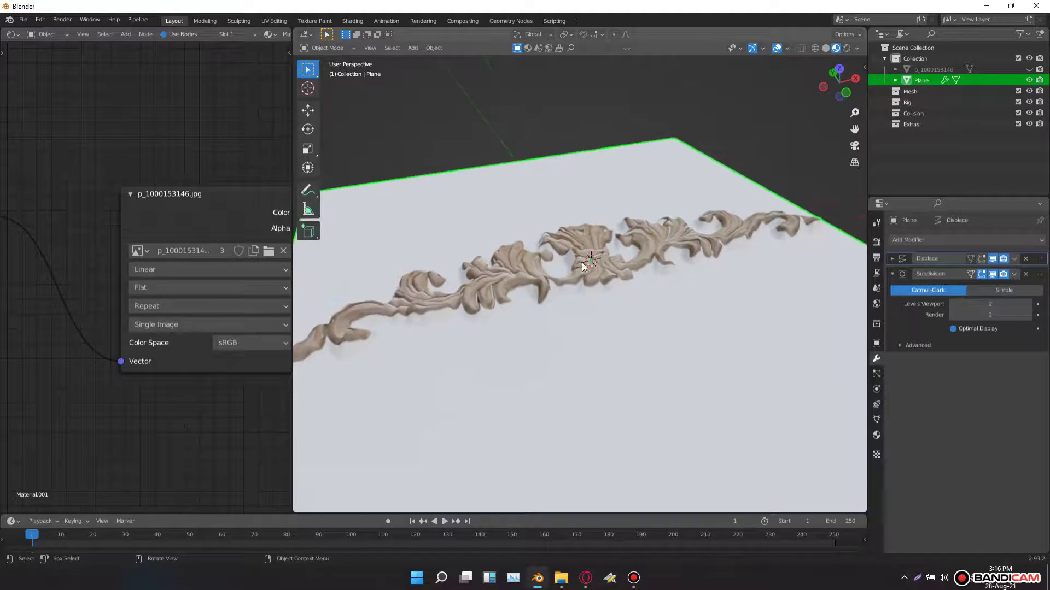
pyautogui.click(971, 260)
pyautogui.click(970, 259)
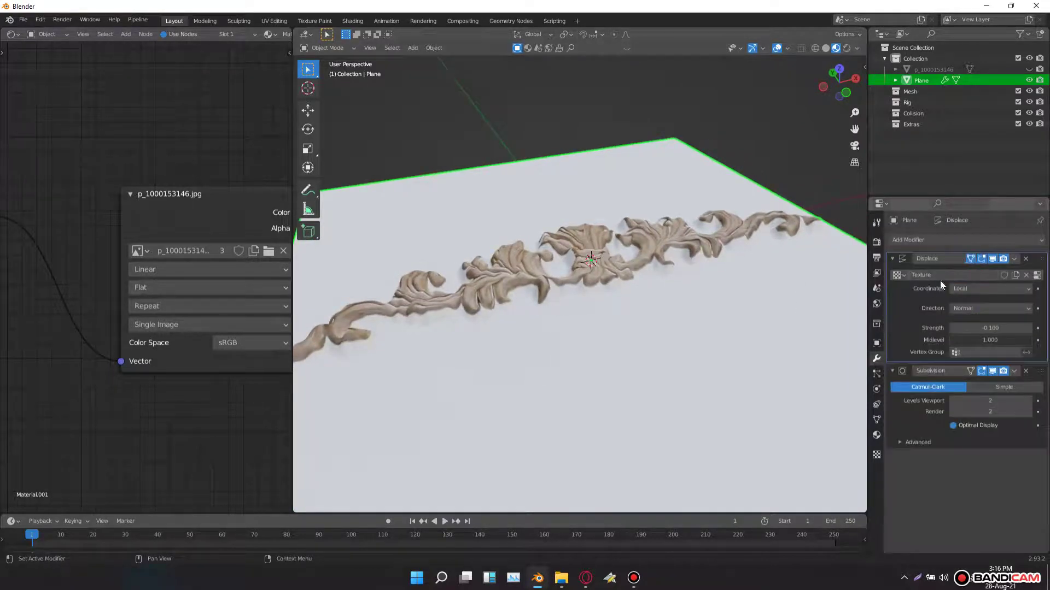
pyautogui.click(891, 259)
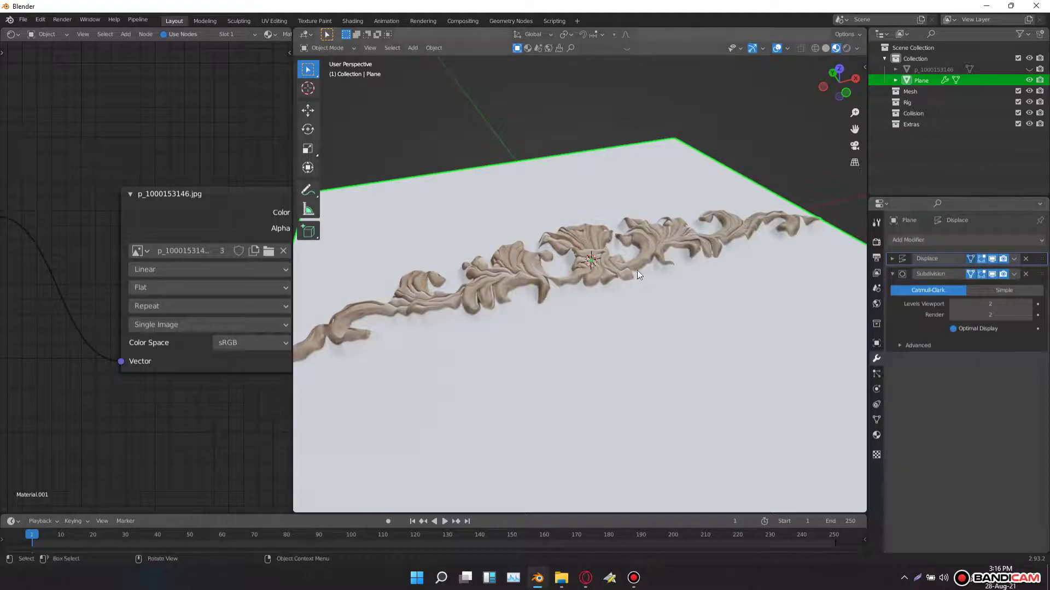
# Switch the viewport to Solid shading and enter Edit Mode on the displaced plane.
pyautogui.press('z')
pyautogui.click(694, 280)
pyautogui.scroll(-4, 613, 297)
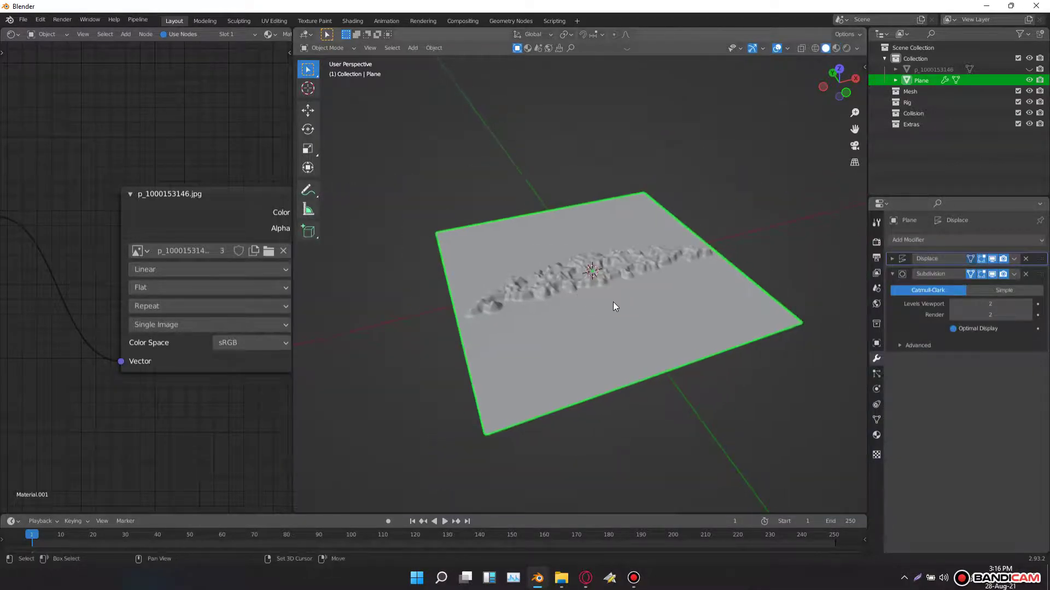
pyautogui.scroll(6, 613, 302)
pyautogui.moveTo(585, 291)
pyautogui.mouseDown(button='middle')
pyautogui.moveTo(608, 298)
pyautogui.moveTo(610, 287)
pyautogui.moveTo(569, 334)
pyautogui.mouseUp(button='middle')
pyautogui.press('Tab')
pyautogui.scroll(-3, 623, 277)
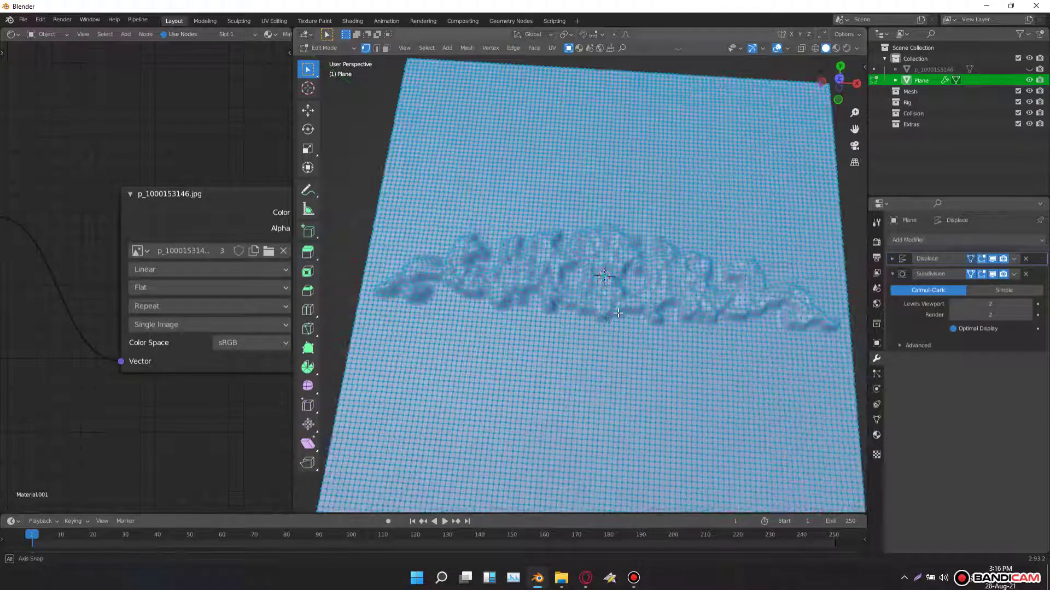
# Examine the relief's mesh grid from several distances and angles, along with the Displace and Subdivision settings.
pyautogui.scroll(4, 629, 273)
pyautogui.moveTo(645, 257); pyautogui.dragTo(673, 257, button='middle')
pyautogui.scroll(-3, 653, 270)
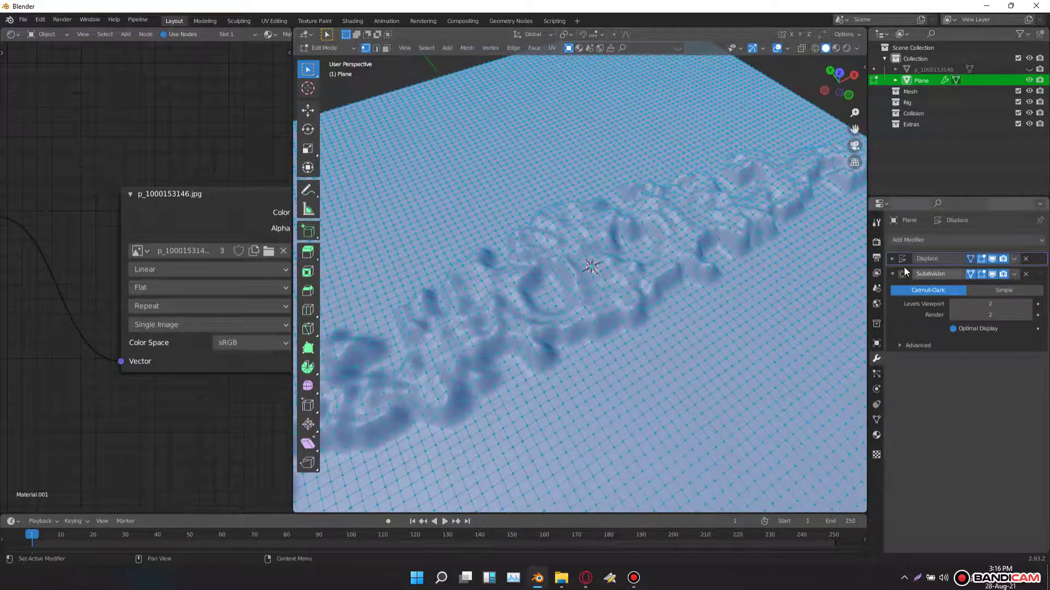
pyautogui.click(893, 259)
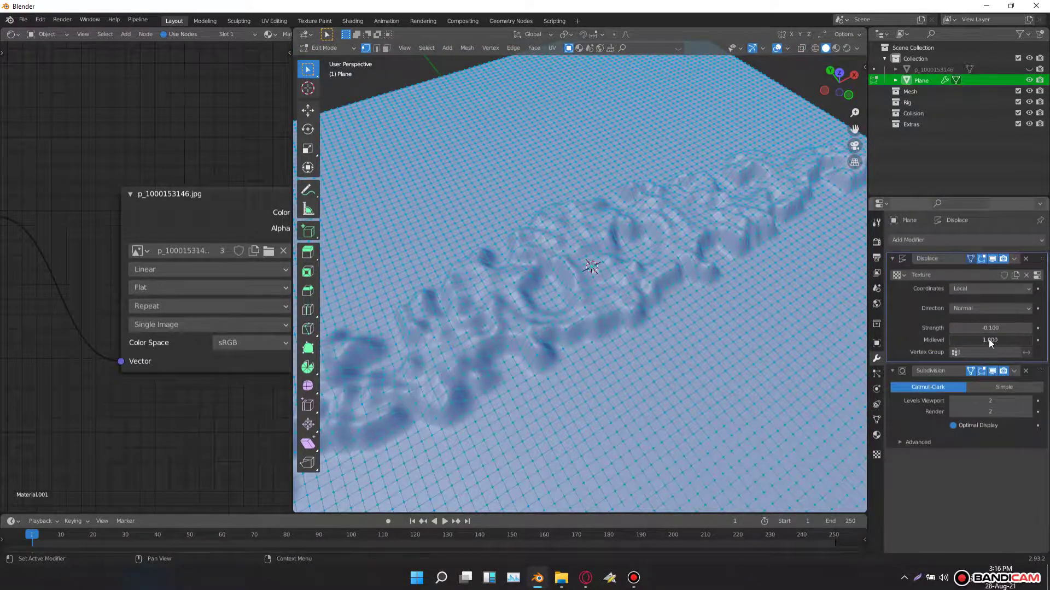
pyautogui.scroll(-4, 602, 296)
pyautogui.moveTo(588, 317); pyautogui.dragTo(602, 295, button='middle')
pyautogui.scroll(4, 603, 296)
pyautogui.scroll(-5, 602, 295)
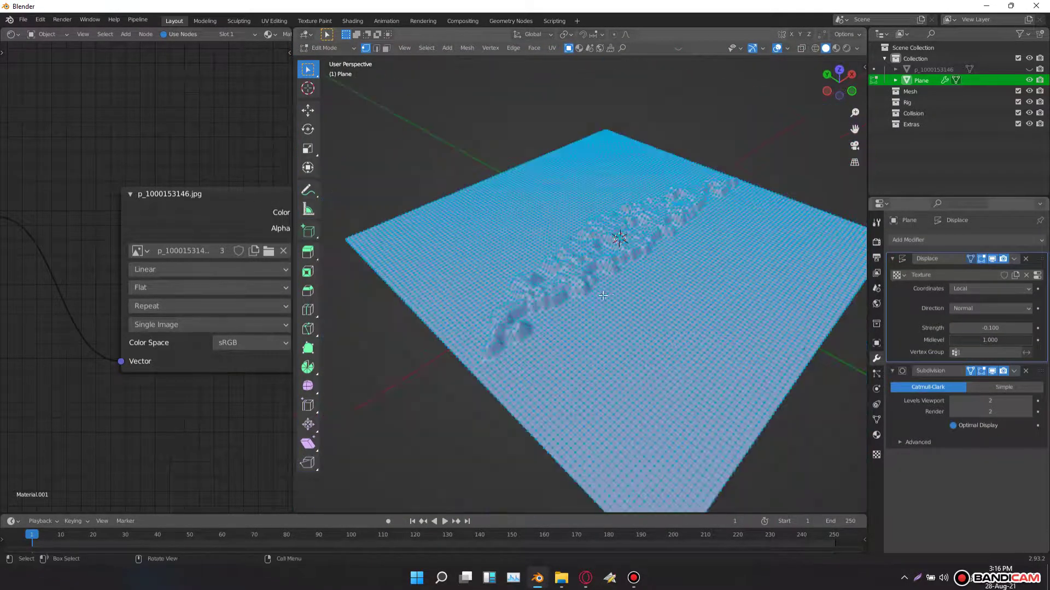
pyautogui.scroll(5, 602, 295)
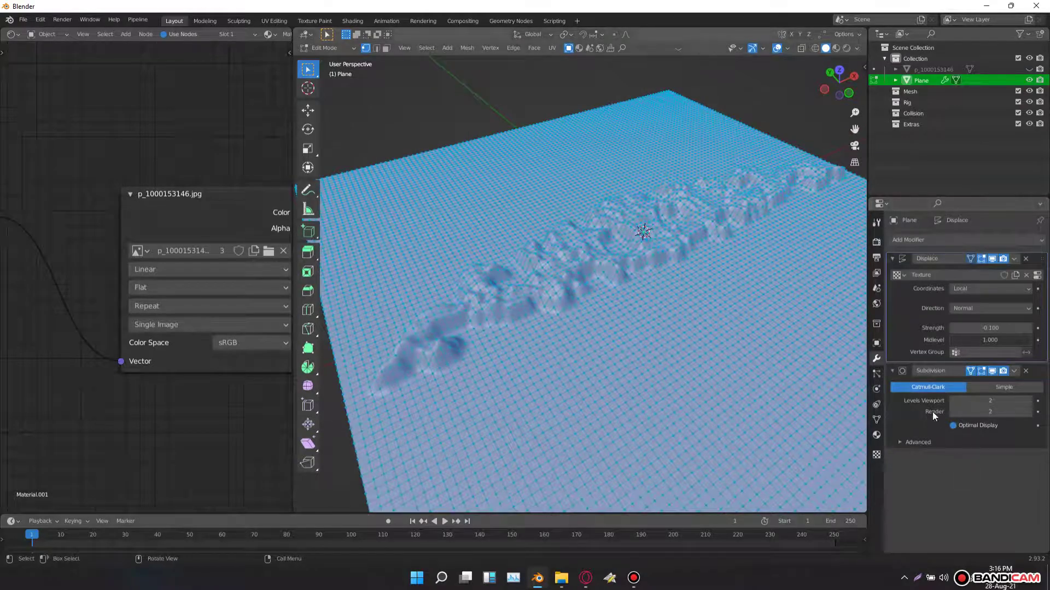
pyautogui.scroll(-4, 546, 306)
pyautogui.moveTo(546, 306); pyautogui.dragTo(534, 323, button='middle')
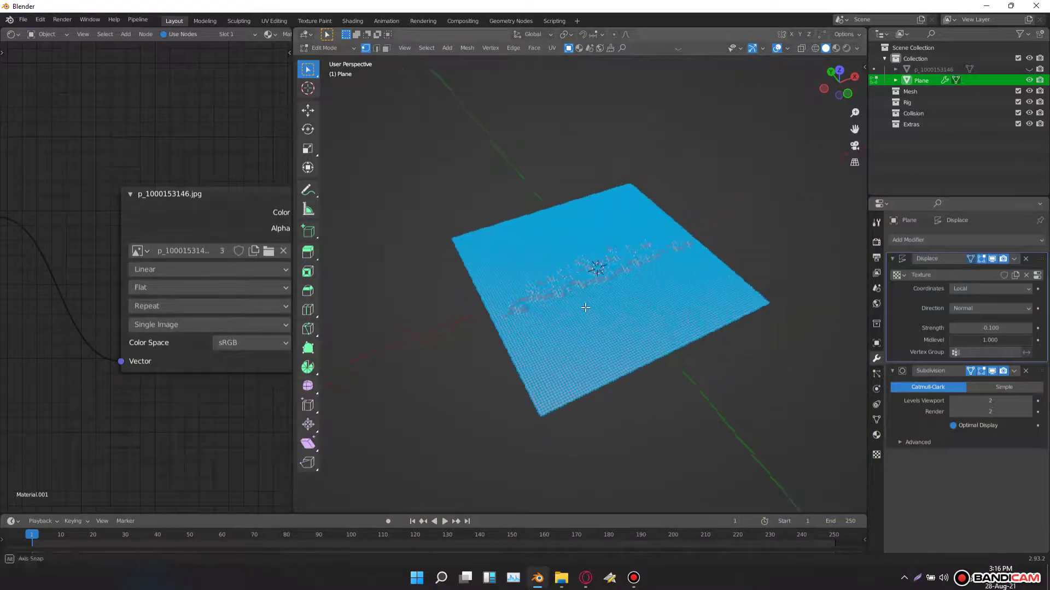
pyautogui.scroll(6, 535, 324)
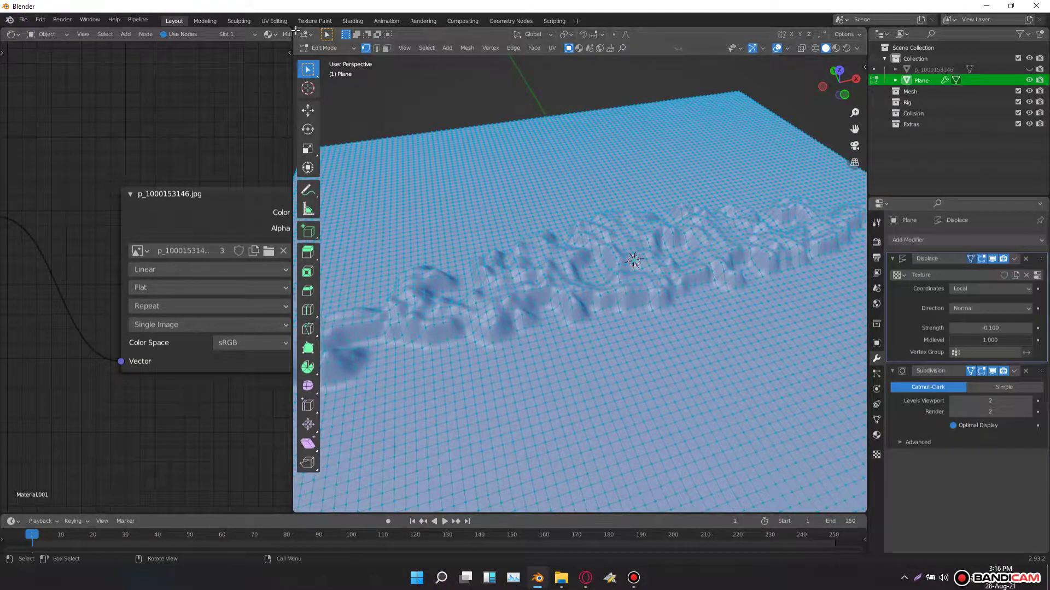
# Close the Shader Editor area in favour of the 3D viewport and show the mesh from the top.
pyautogui.moveTo(295, 31); pyautogui.dragTo(198, 47)
pyautogui.scroll(-6, 437, 249)
pyautogui.press('`')
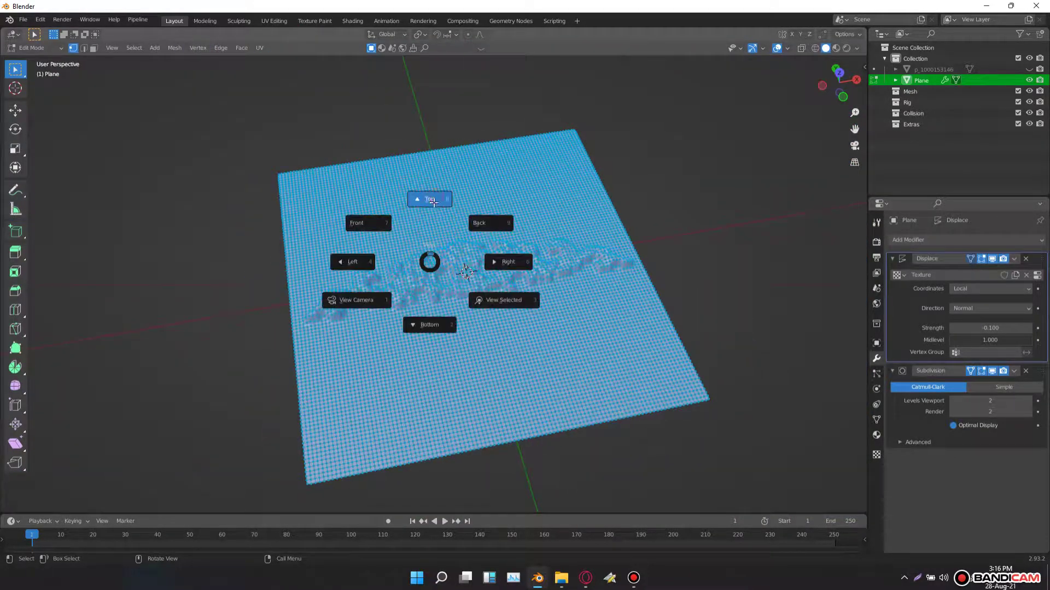
pyautogui.click(421, 224)
# Switch to face selection and try to select the flat background from the plane's corner face with Linked Flat Faces.
pyautogui.press('3')
pyautogui.scroll(5, 664, 486)
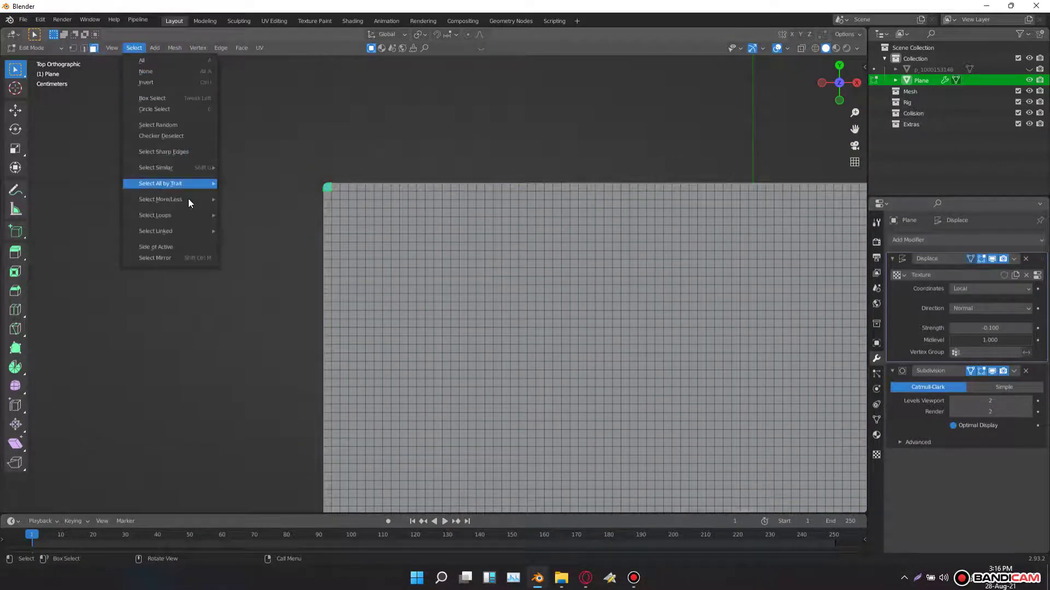
pyautogui.moveTo(208, 234)
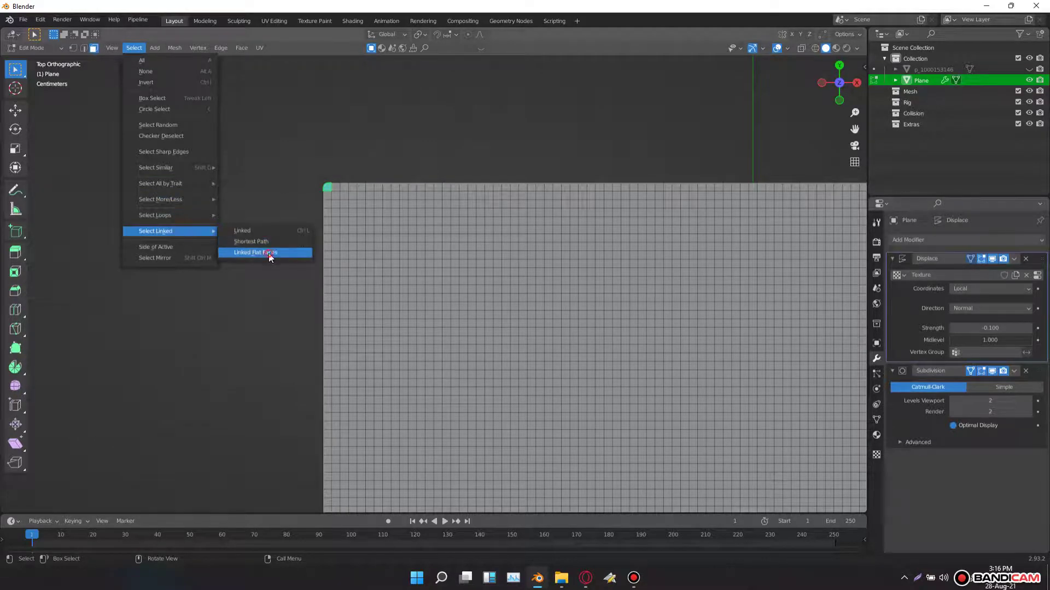
pyautogui.click(270, 255)
pyautogui.scroll(-6, 521, 345)
pyautogui.scroll(12, 521, 345)
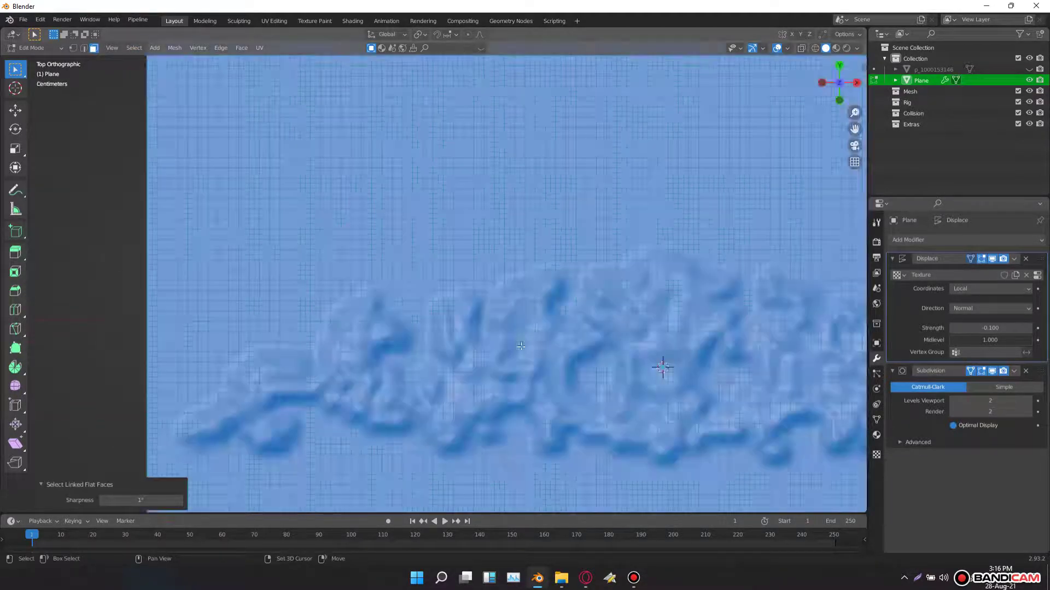
pyautogui.scroll(-4, 601, 346)
pyautogui.scroll(3, 705, 361)
pyautogui.scroll(-3, 488, 331)
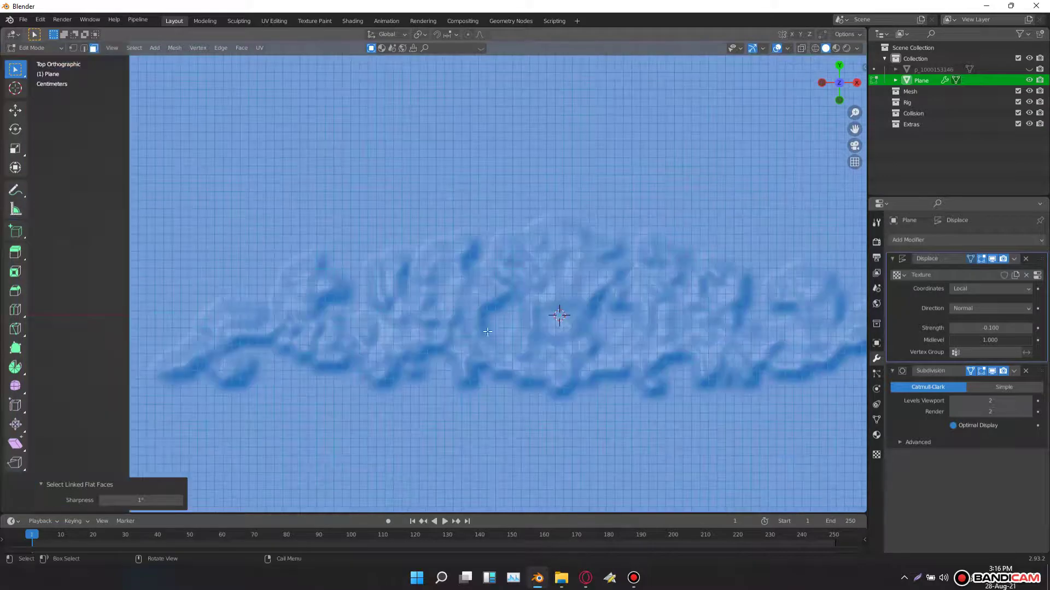
pyautogui.press('KP_Decimal')
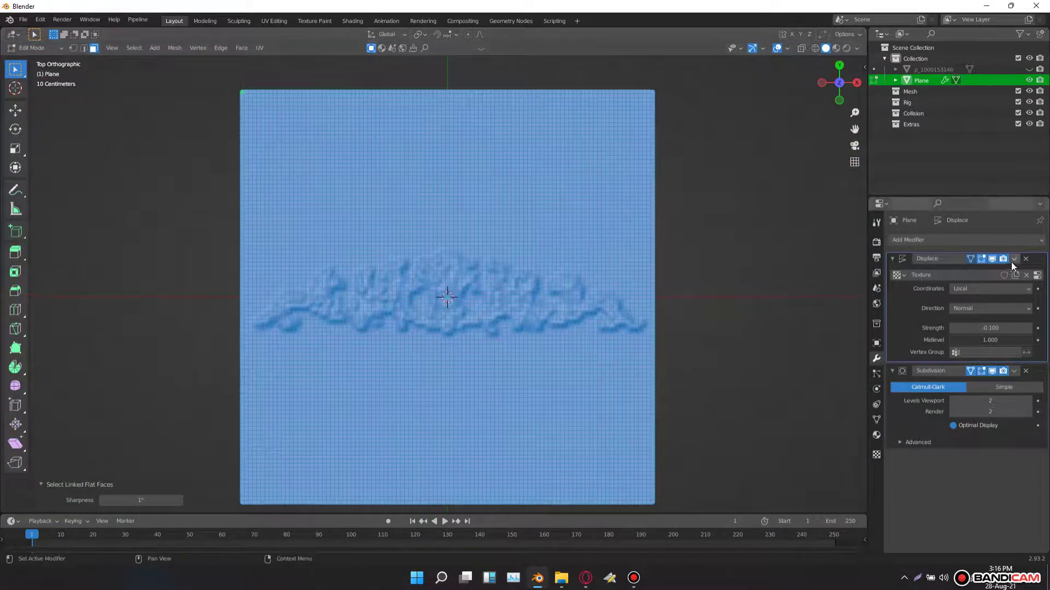
# Clear the selection, return to Object Mode and apply the plane's Displace modifier.
pyautogui.hotkey('alt', 'a')
pyautogui.press('Tab')
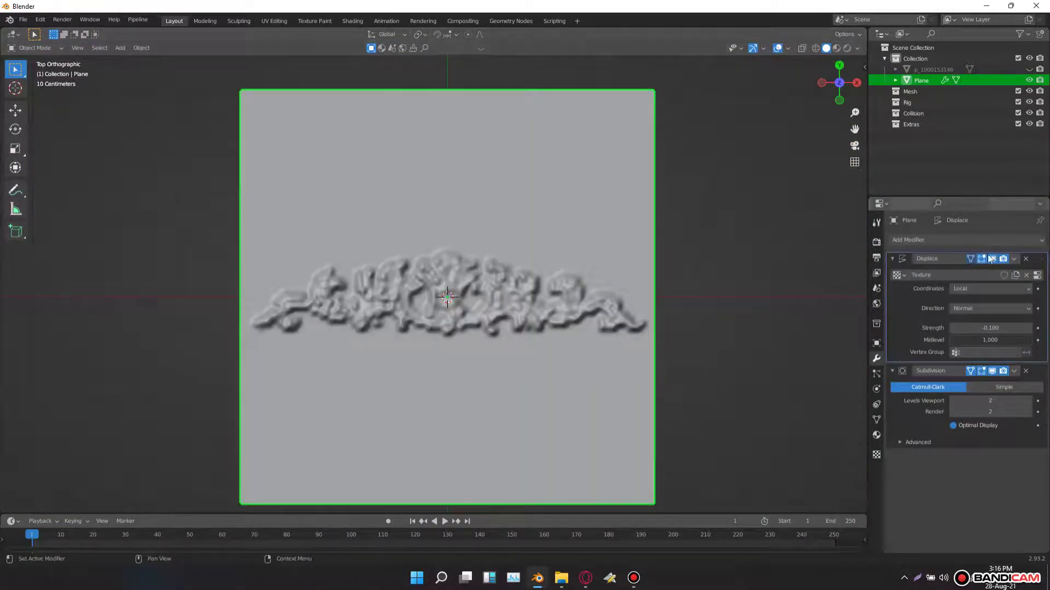
pyautogui.click(960, 271)
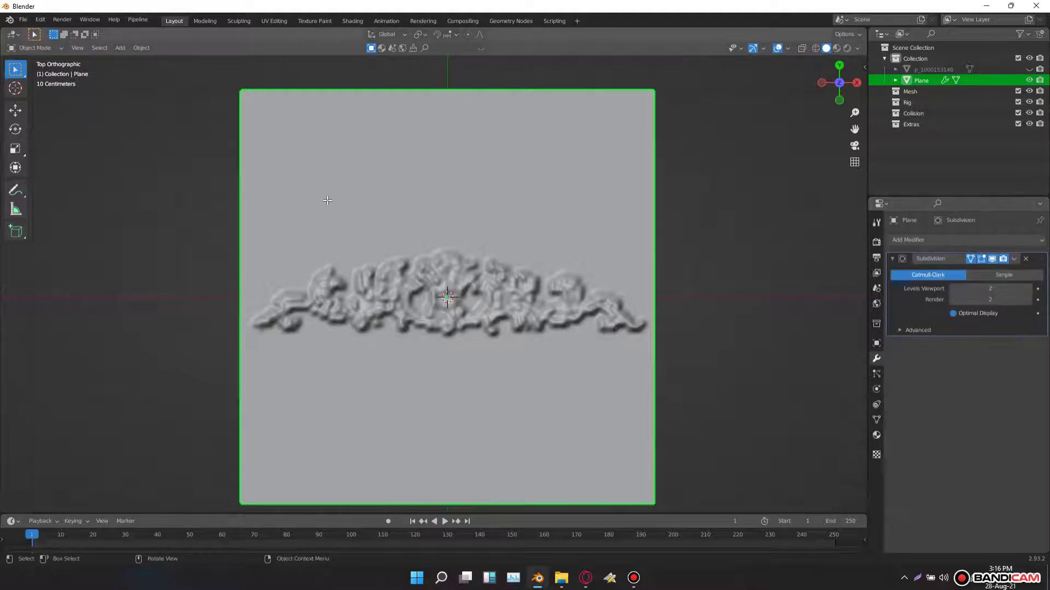
# In Edit Mode, select the background's linked flat faces from the corner face and delete them.
pyautogui.press('Tab')
pyautogui.keyDown('shift'); pyautogui.moveTo(261, 91); pyautogui.dragTo(291, 140, button='middle'); pyautogui.keyUp('shift')
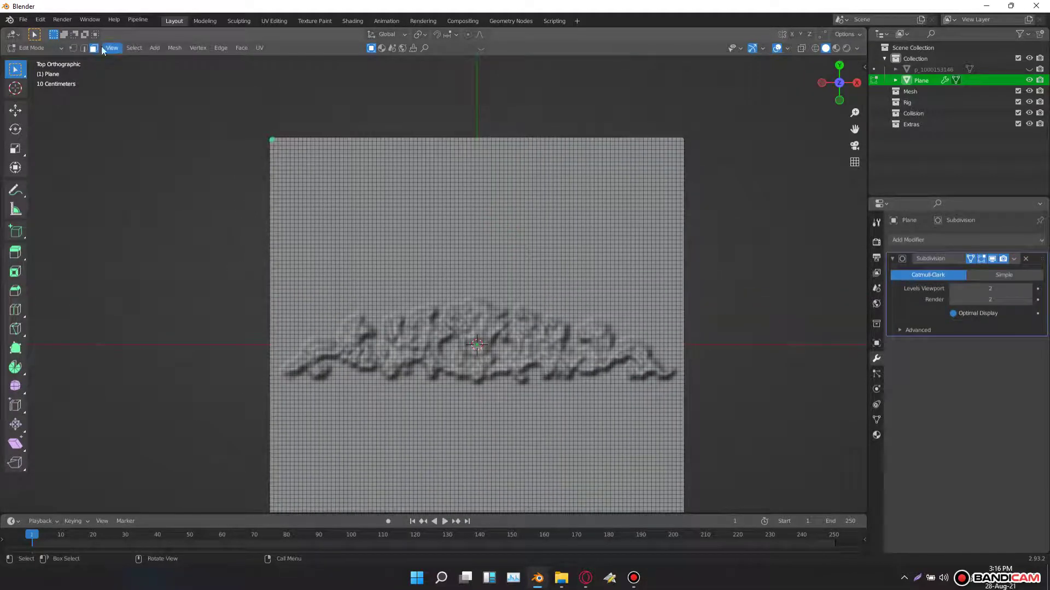
pyautogui.click(138, 48)
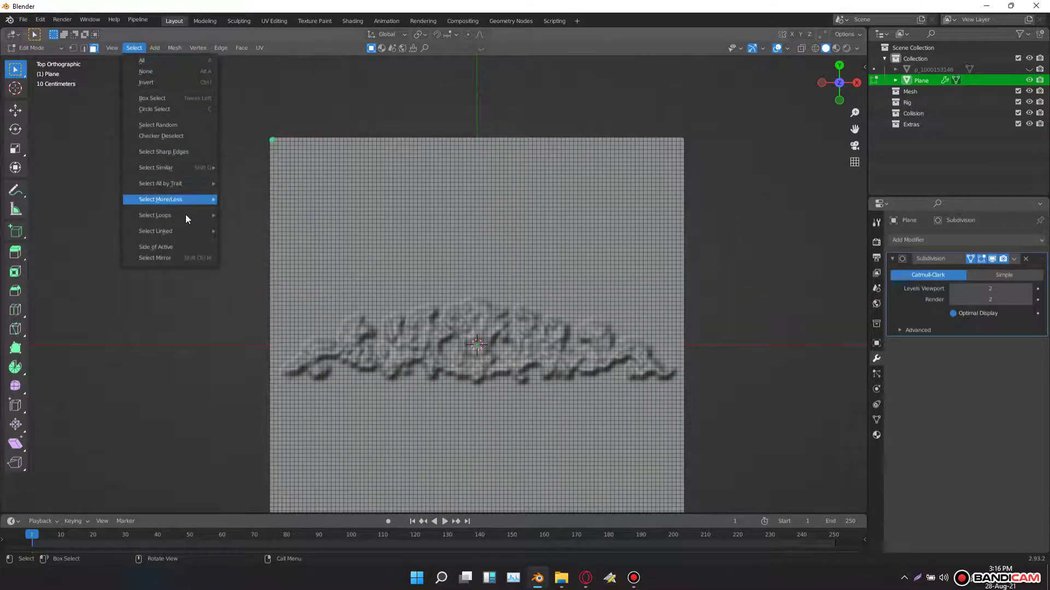
pyautogui.moveTo(193, 230)
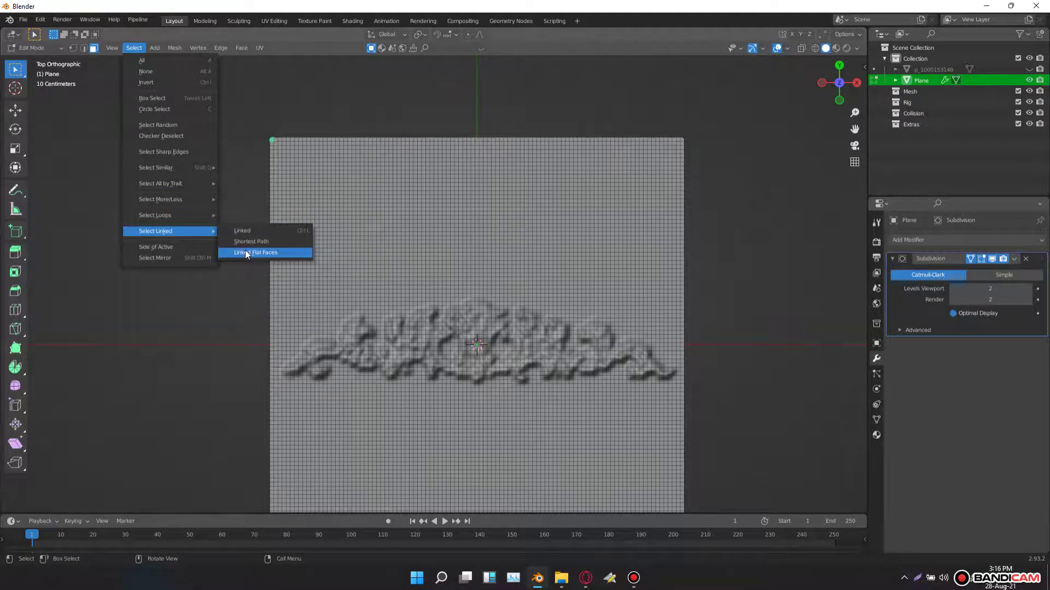
pyautogui.click(245, 254)
pyautogui.keyDown('shift'); pyautogui.moveTo(432, 328); pyautogui.dragTo(474, 248, button='middle'); pyautogui.keyUp('shift')
pyautogui.press('x')
pyautogui.click(438, 310)
# Examine the isolated ornament in Object Mode and its remaining mesh in Edit Mode.
pyautogui.press('Tab')
pyautogui.scroll(5, 520, 274)
pyautogui.scroll(-3, 520, 273)
pyautogui.press('Tab')
pyautogui.scroll(3, 449, 273)
pyautogui.scroll(-3, 449, 273)
pyautogui.press('Tab')
pyautogui.hotkey('shift', 'a')
pyautogui.moveTo(473, 252)
pyautogui.click(520, 259)
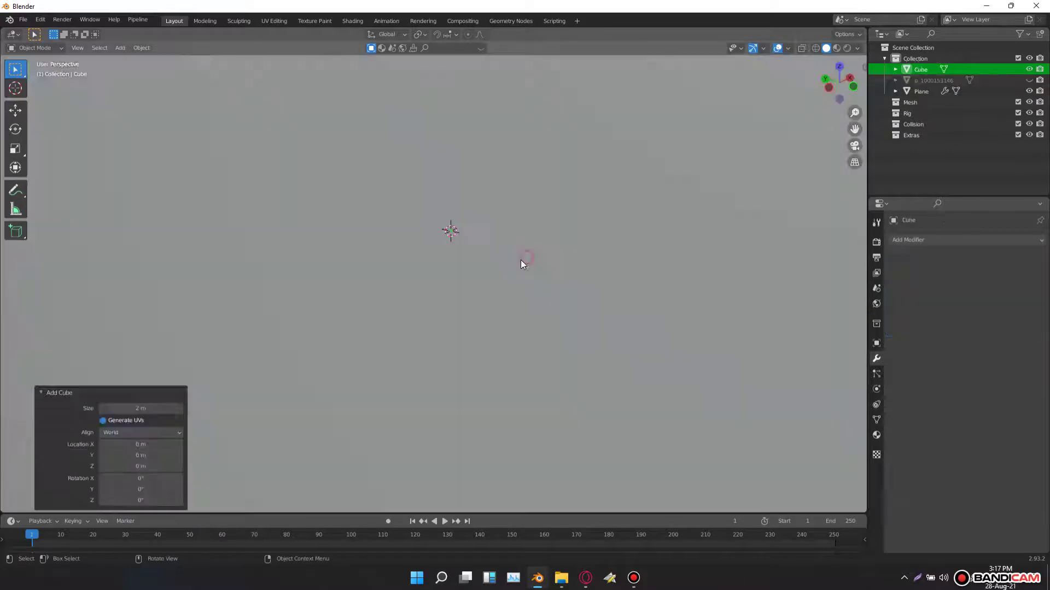
pyautogui.scroll(-5, 494, 270)
pyautogui.press('Delete')
# Add a mesh plane behind the ornament and scale it up uniformly by about 2.645 as a flat backdrop.
pyautogui.hotkey('shift', 'a')
pyautogui.moveTo(494, 270)
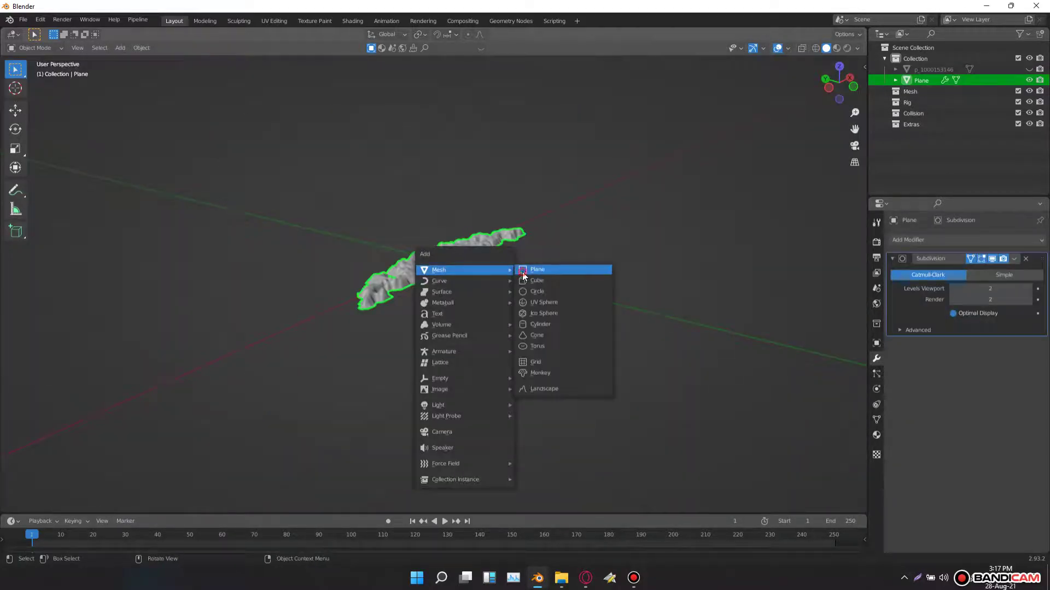
pyautogui.click(527, 272)
pyautogui.moveTo(520, 283); pyautogui.dragTo(438, 293, button='middle')
pyautogui.press('s')
pyautogui.click(641, 330)
pyautogui.scroll(-4, 546, 306)
pyautogui.scroll(5, 540, 307)
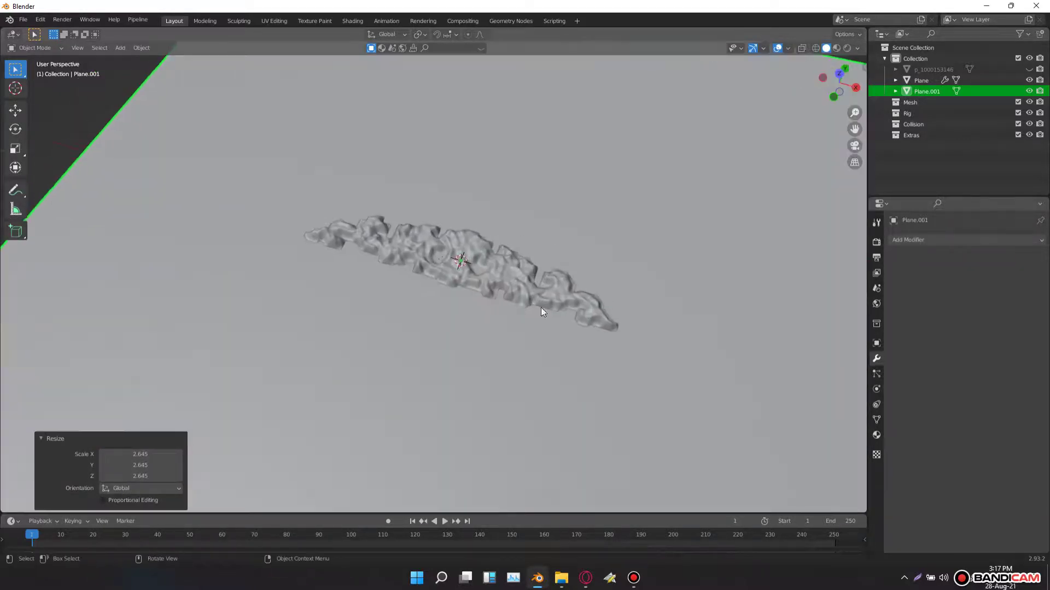
# Select the ornament relief and examine it against the backdrop plane.
pyautogui.moveTo(541, 309); pyautogui.dragTo(464, 273, button='middle')
pyautogui.click(470, 248)
pyautogui.scroll(-3, 463, 274)
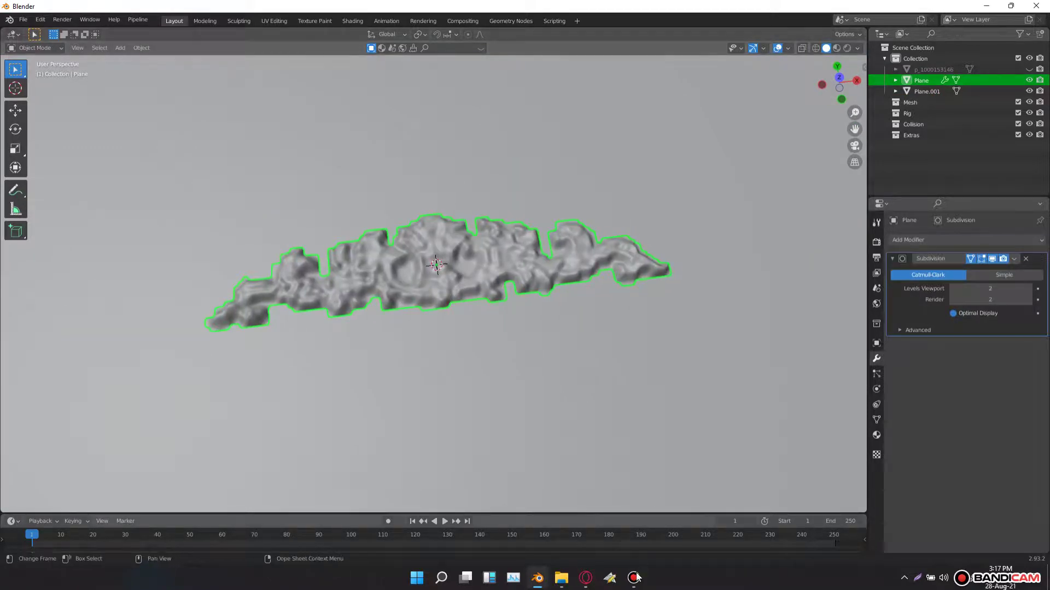
# Switch to the browser's Google Images results and preview other ornaments, such as the Victorian rosette, acanthus corner and sandstone relief.
pyautogui.click(587, 579)
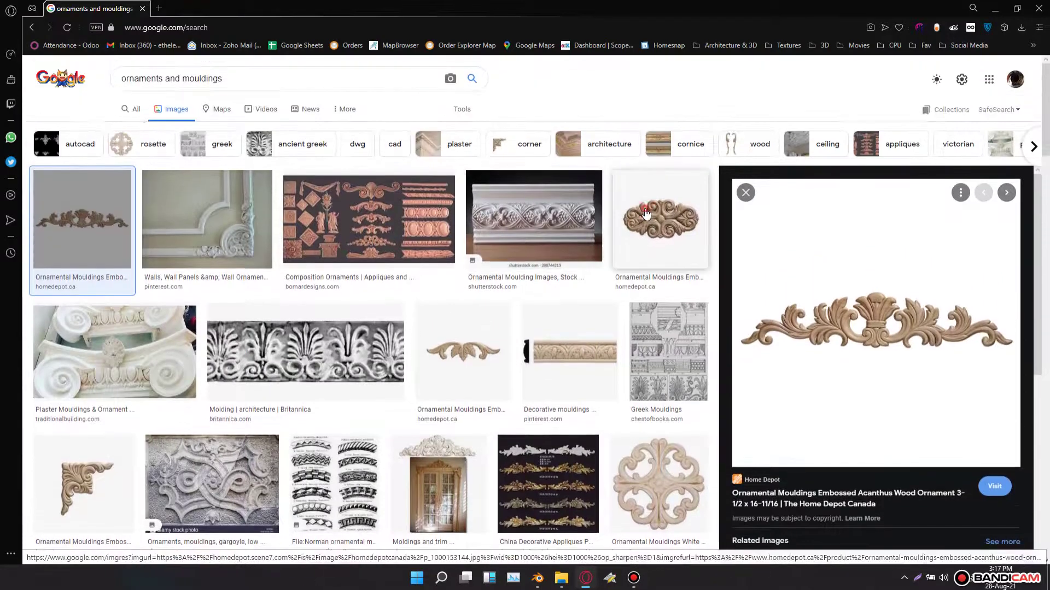
pyautogui.click(645, 213)
pyautogui.click(659, 405)
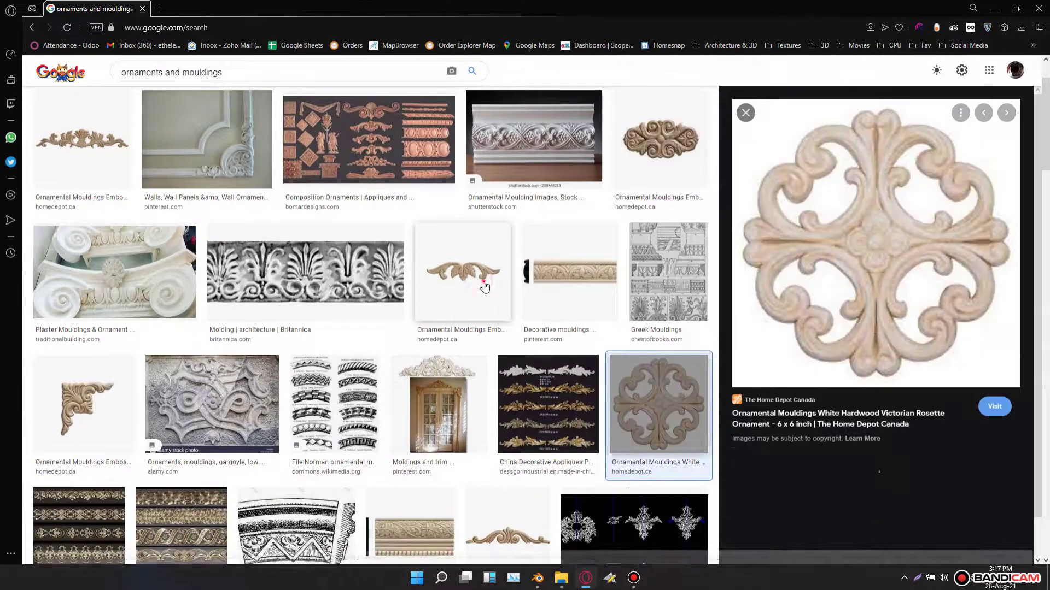
pyautogui.click(484, 285)
pyautogui.click(67, 412)
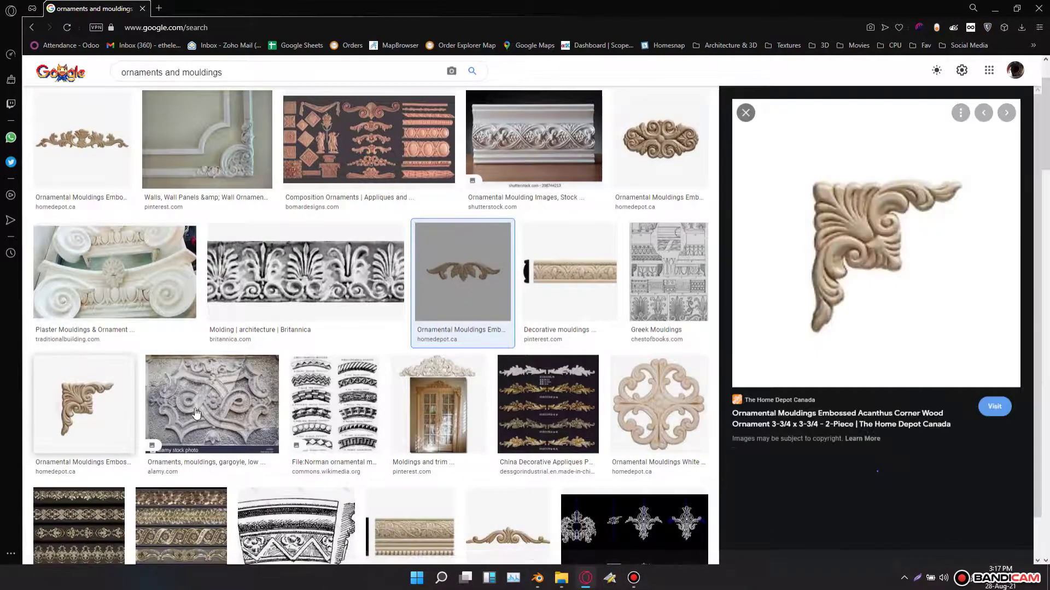
pyautogui.scroll(-3, 443, 389)
pyautogui.click(205, 249)
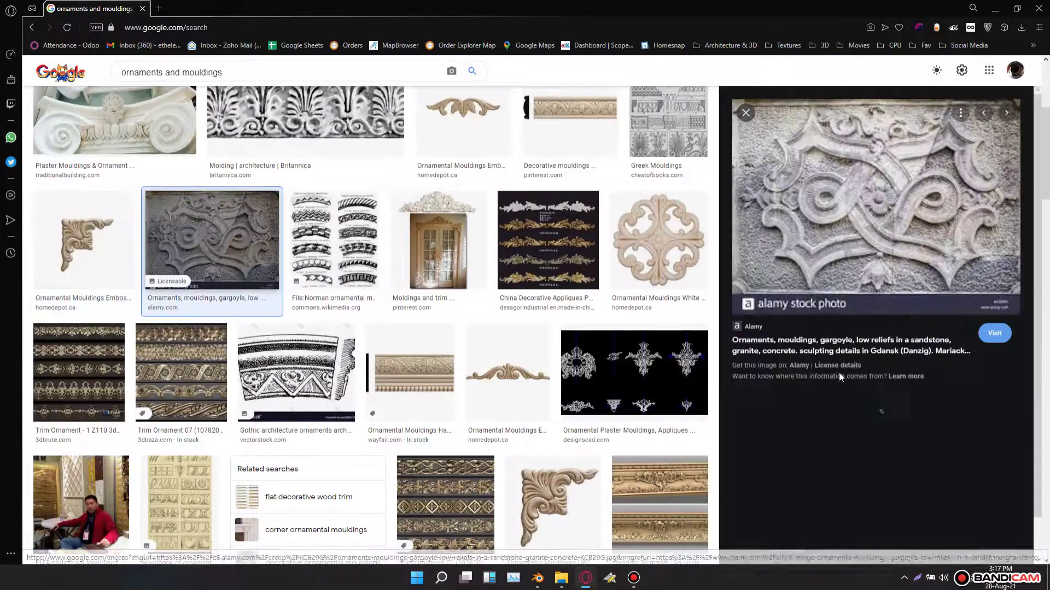
pyautogui.scroll(3, 604, 375)
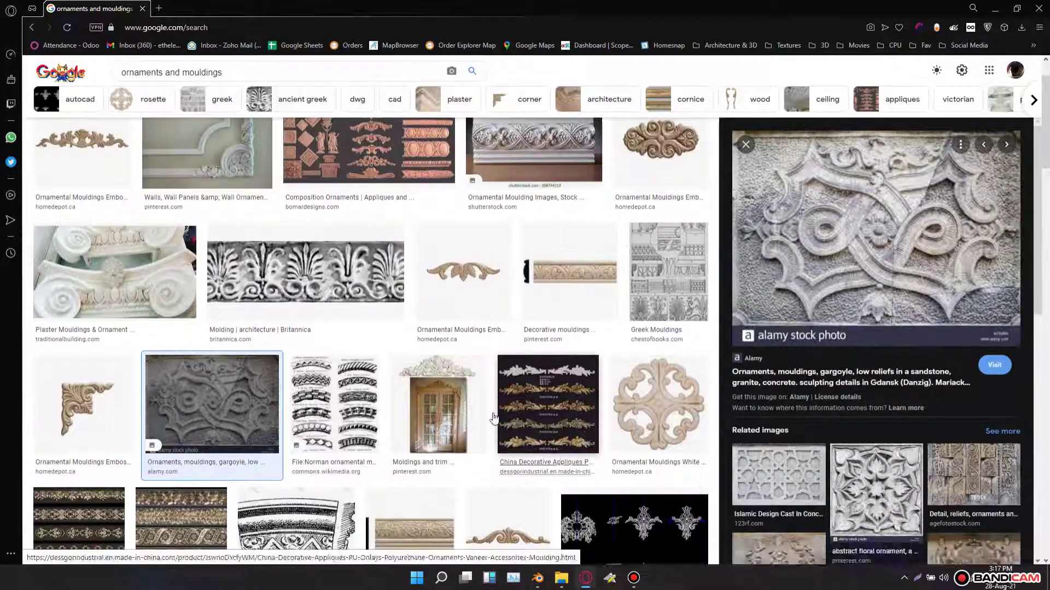